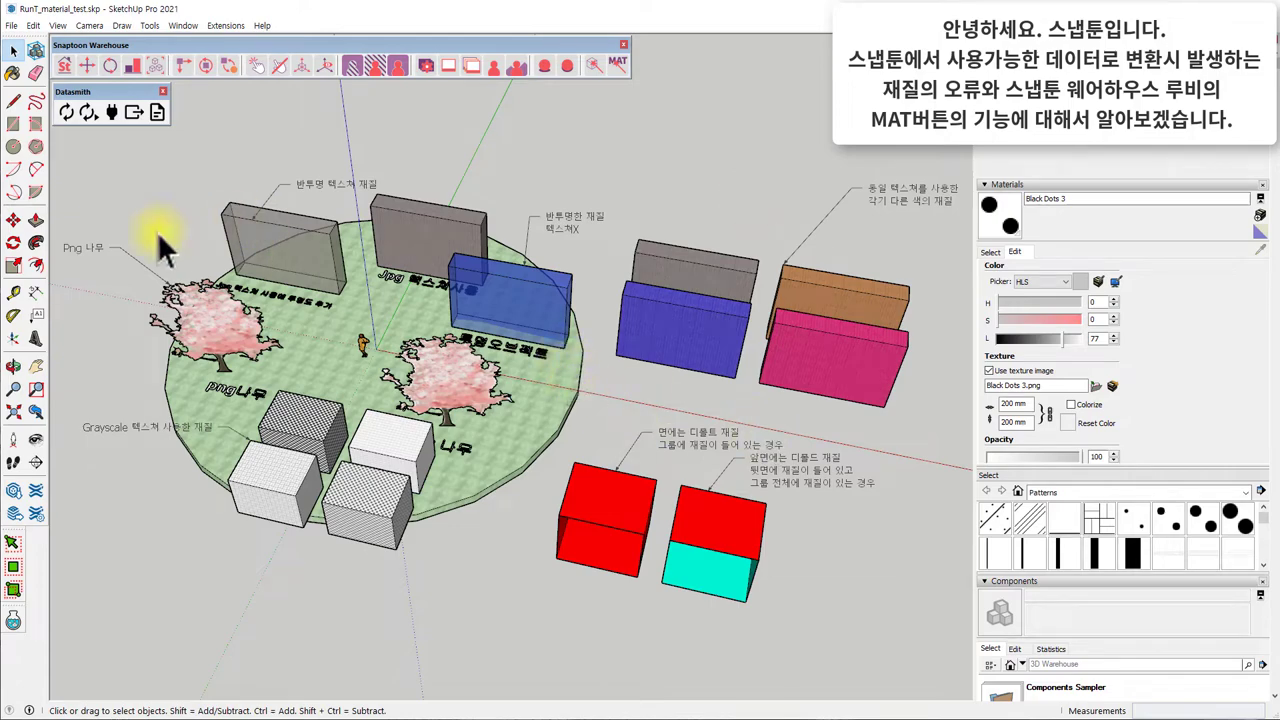
# - Look around the scene, selecting the PNG tree and orbiting over the boxes to the translucent wall
pyautogui.scroll(1, 551, 326)
pyautogui.scroll(2, 167, 289)
pyautogui.scroll(2, 382, 225)
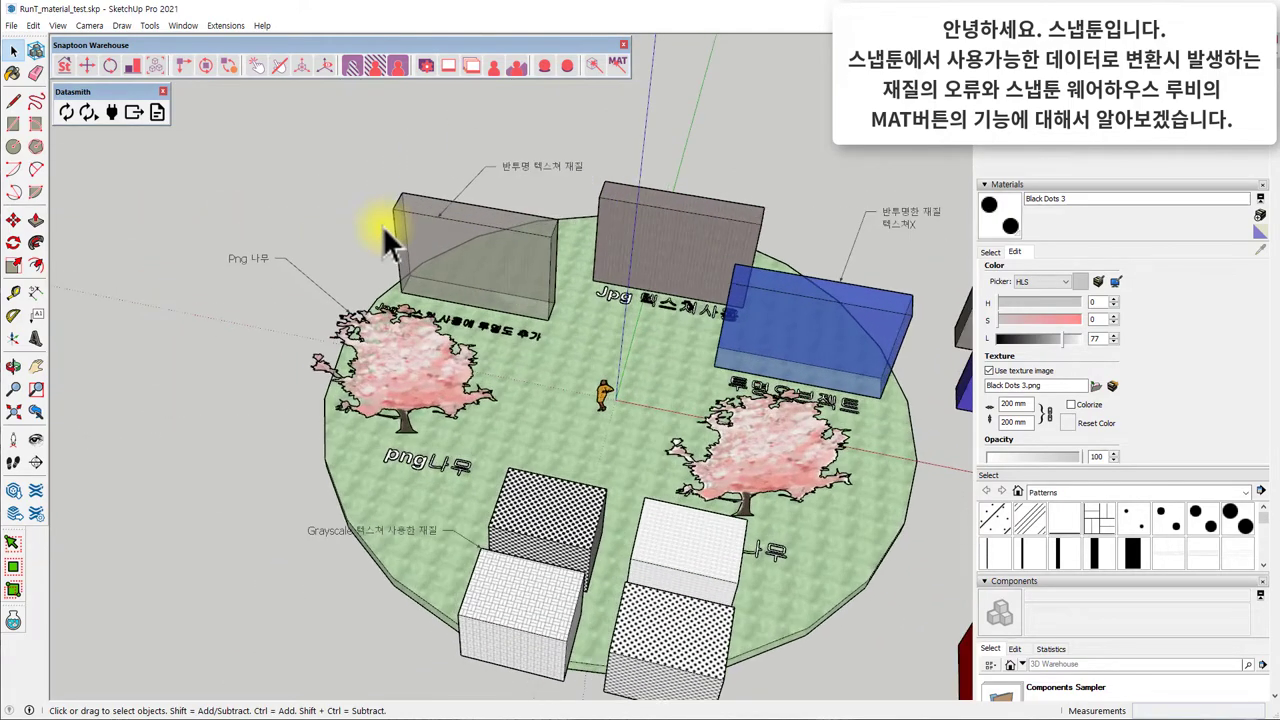
pyautogui.scroll(2, 310, 251)
pyautogui.click(425, 535)
pyautogui.scroll(2, 258, 262)
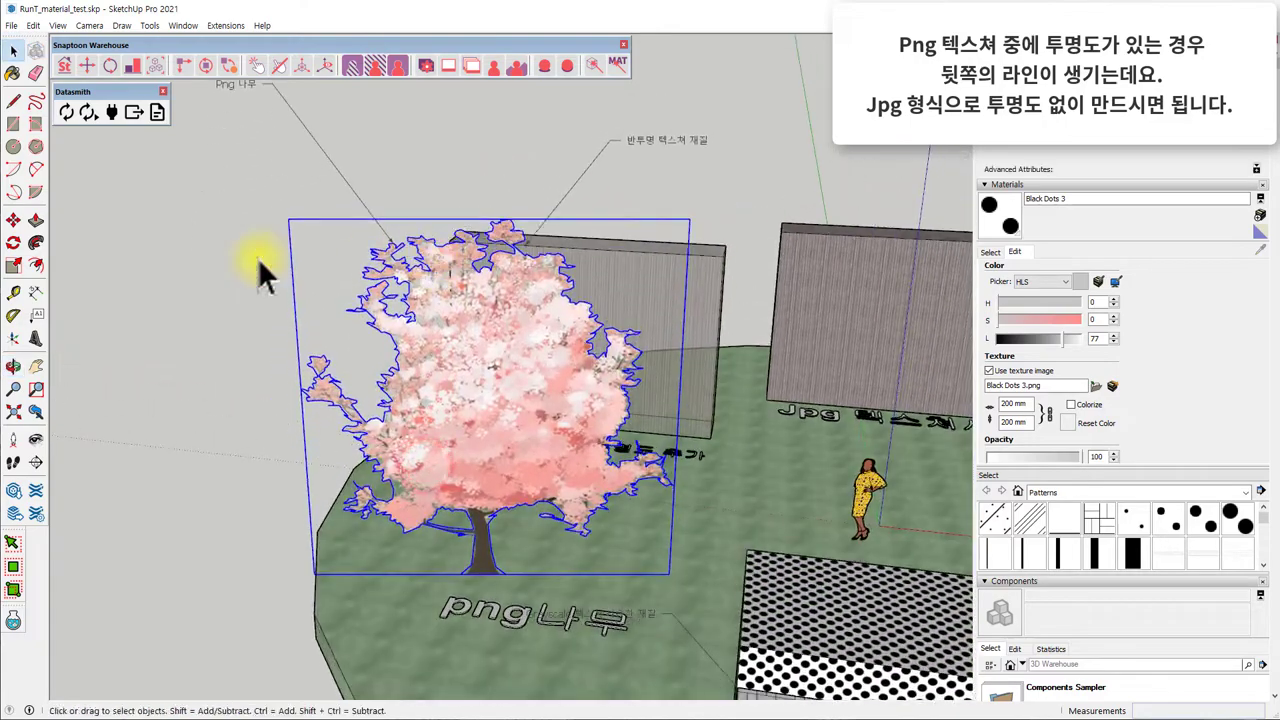
pyautogui.moveTo(237, 255)
pyautogui.mouseDown(button='middle')
pyautogui.moveTo(380, 265)
pyautogui.moveTo(445, 345)
pyautogui.mouseUp(button='middle')
pyautogui.scroll(3, 422, 288)
pyautogui.scroll(-3, 422, 288)
pyautogui.scroll(-3, 431, 389)
pyautogui.moveTo(431, 389); pyautogui.dragTo(528, 300, button='middle')
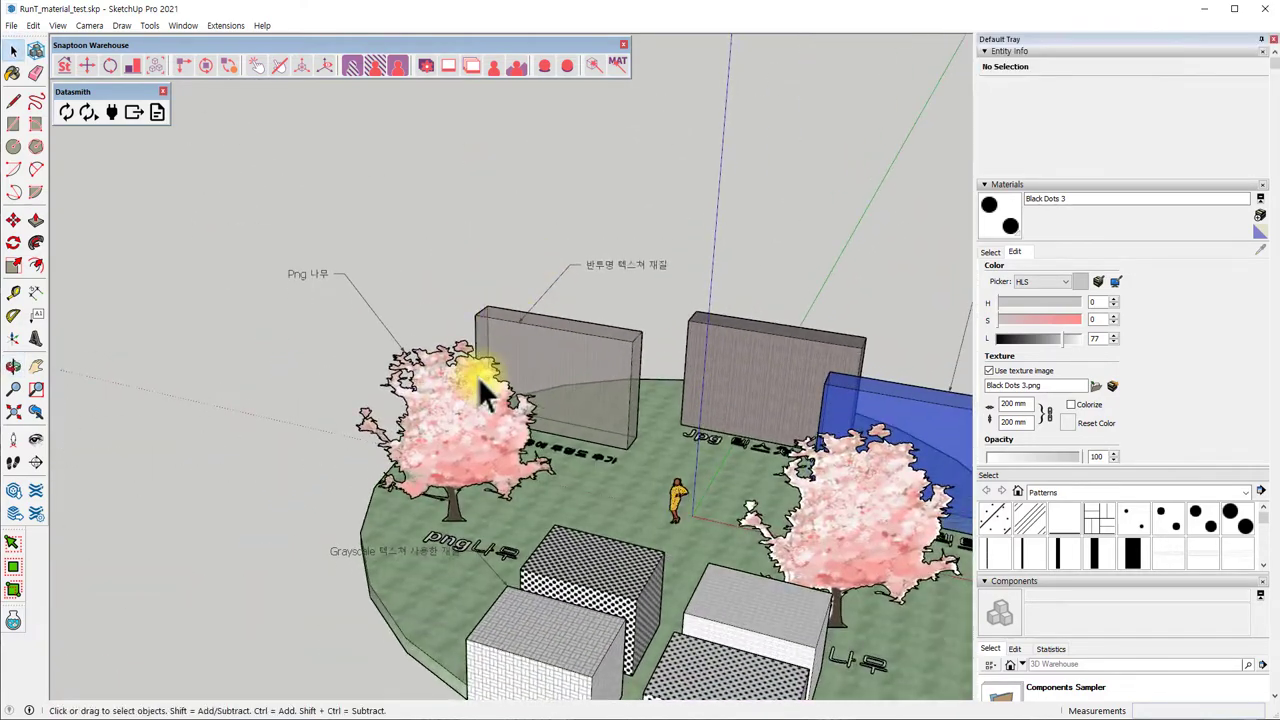
pyautogui.scroll(-2, 500, 480)
pyautogui.scroll(2, 651, 508)
pyautogui.scroll(3, 486, 500)
pyautogui.moveTo(486, 500)
pyautogui.mouseDown(button='middle')
pyautogui.moveTo(437, 537)
pyautogui.moveTo(613, 568)
pyautogui.moveTo(388, 499)
pyautogui.mouseUp(button='middle')
pyautogui.scroll(3, 395, 405)
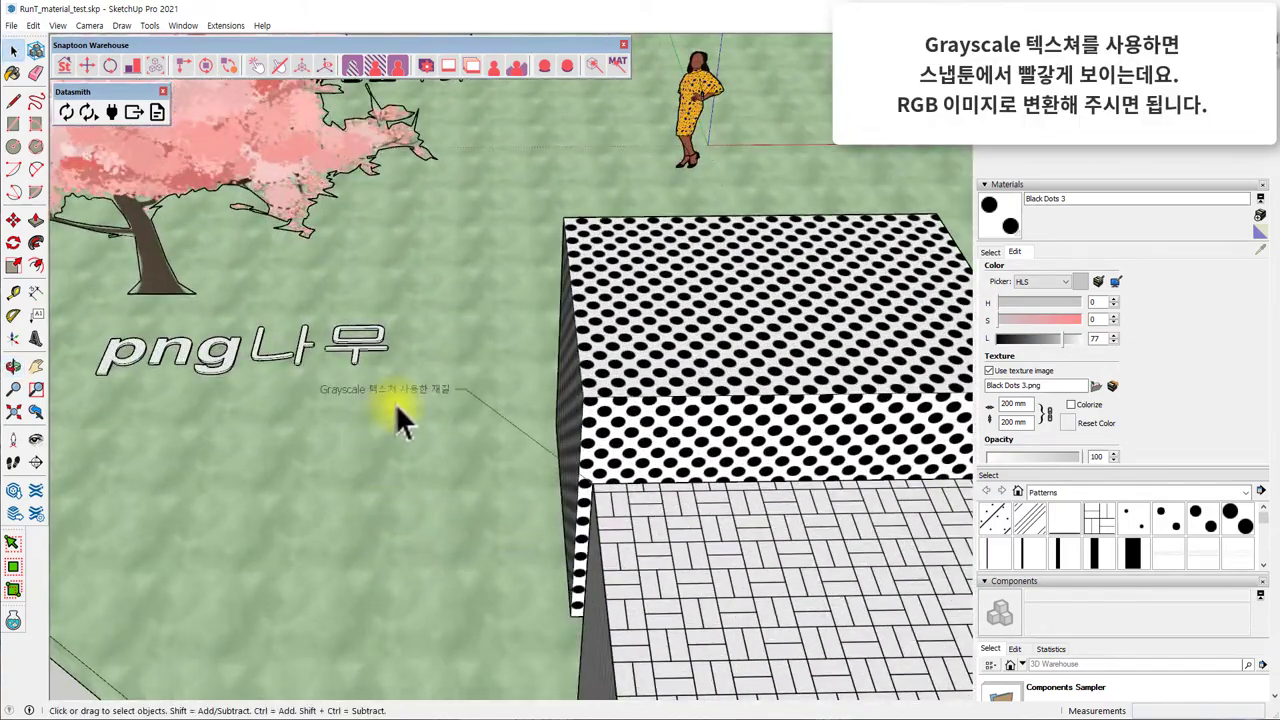
pyautogui.moveTo(458, 420)
pyautogui.mouseDown(button='middle')
pyautogui.moveTo(514, 451)
pyautogui.moveTo(486, 423)
pyautogui.moveTo(429, 440)
pyautogui.moveTo(742, 541)
pyautogui.moveTo(600, 486)
pyautogui.moveTo(450, 482)
pyautogui.moveTo(519, 462)
pyautogui.mouseUp(button='middle')
pyautogui.scroll(-2, 450, 454)
pyautogui.scroll(-5, 571, 108)
pyautogui.scroll(5, 480, 177)
pyautogui.moveTo(480, 177)
pyautogui.keyDown('shift'); pyautogui.mouseDown(button='middle')
pyautogui.moveTo(614, 349)
pyautogui.moveTo(480, 366)
pyautogui.moveTo(447, 432)
pyautogui.moveTo(443, 308)
pyautogui.moveTo(486, 434)
pyautogui.mouseUp(button='middle'); pyautogui.keyUp('shift')
pyautogui.scroll(3, 542, 342)
# - Sample the translucent wall's material and confirm its texture is Concrete_Scored_Jointless.jpg
pyautogui.click(447, 432)
pyautogui.scroll(-2, 503, 429)
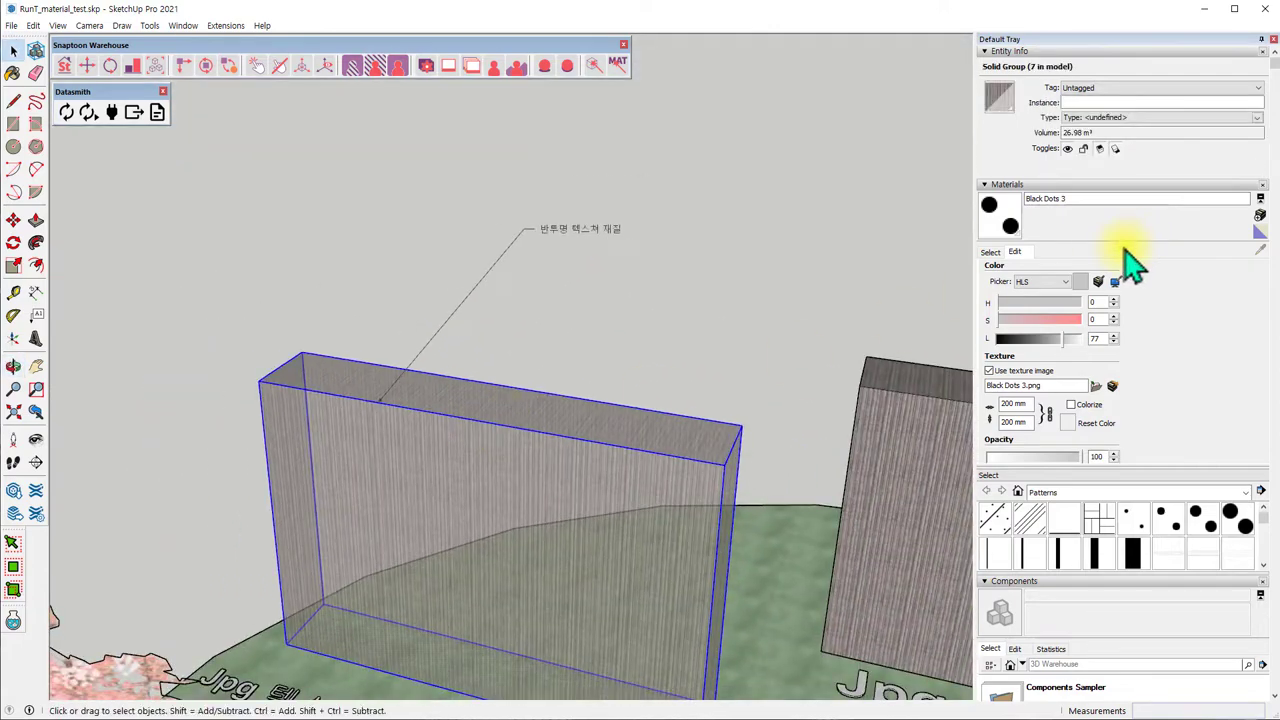
pyautogui.click(12, 73)
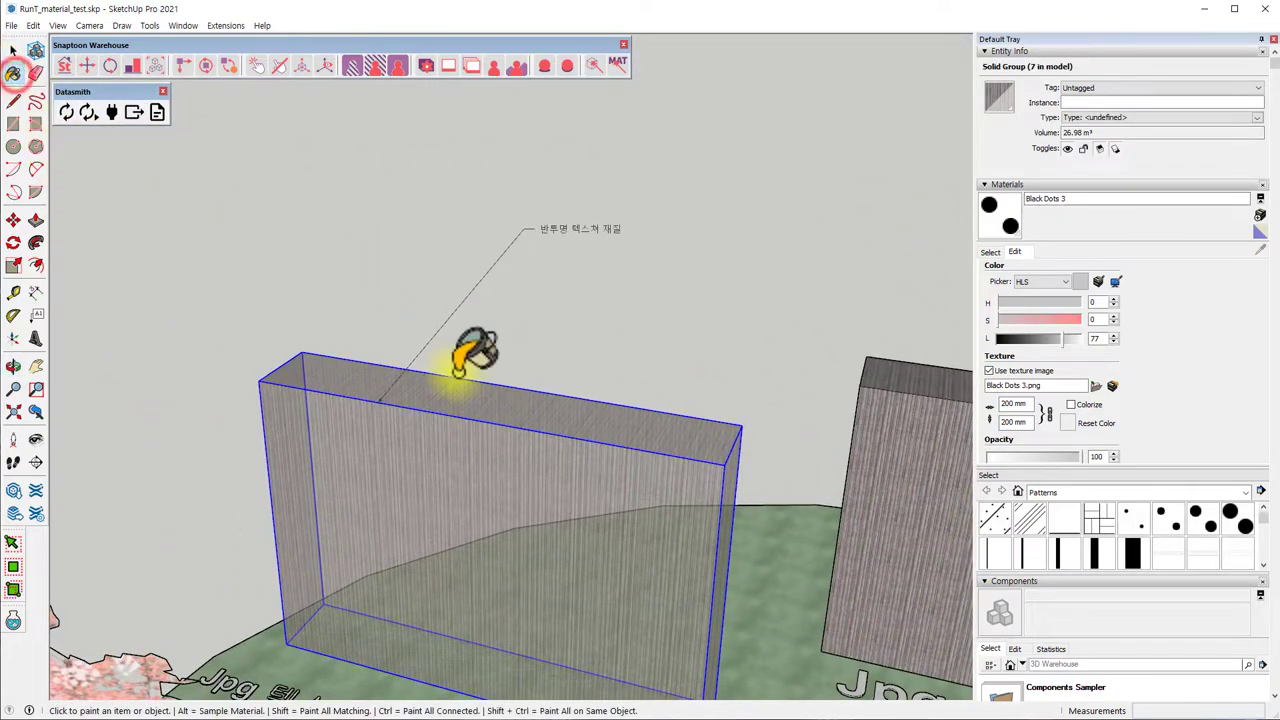
pyautogui.keyDown('alt'); pyautogui.click(461, 403); pyautogui.keyUp('alt')
pyautogui.click(1062, 387)
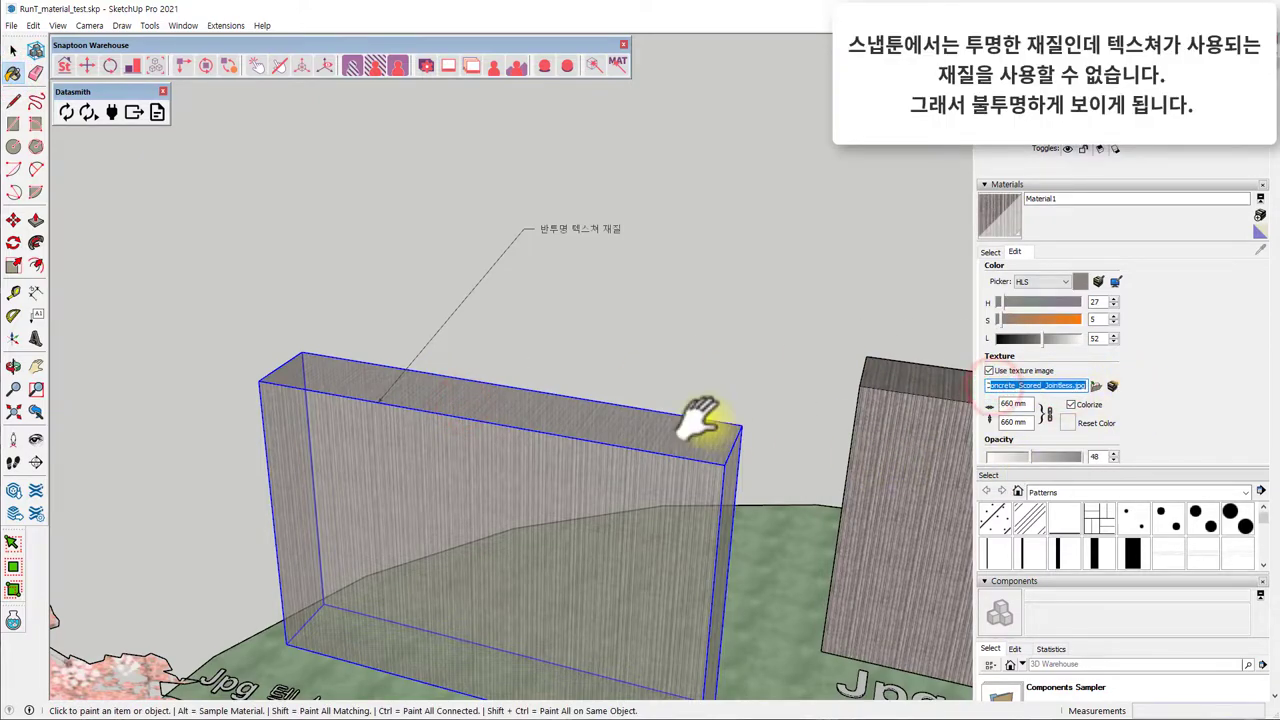
# - Sample the blue translucent box's material and turn off its texture image
pyautogui.moveTo(694, 337)
pyautogui.mouseDown(button='middle')
pyautogui.moveTo(494, 214)
pyautogui.moveTo(597, 371)
pyautogui.moveTo(517, 191)
pyautogui.moveTo(538, 342)
pyautogui.moveTo(573, 384)
pyautogui.moveTo(466, 297)
pyautogui.moveTo(124, 121)
pyautogui.mouseUp(button='middle')
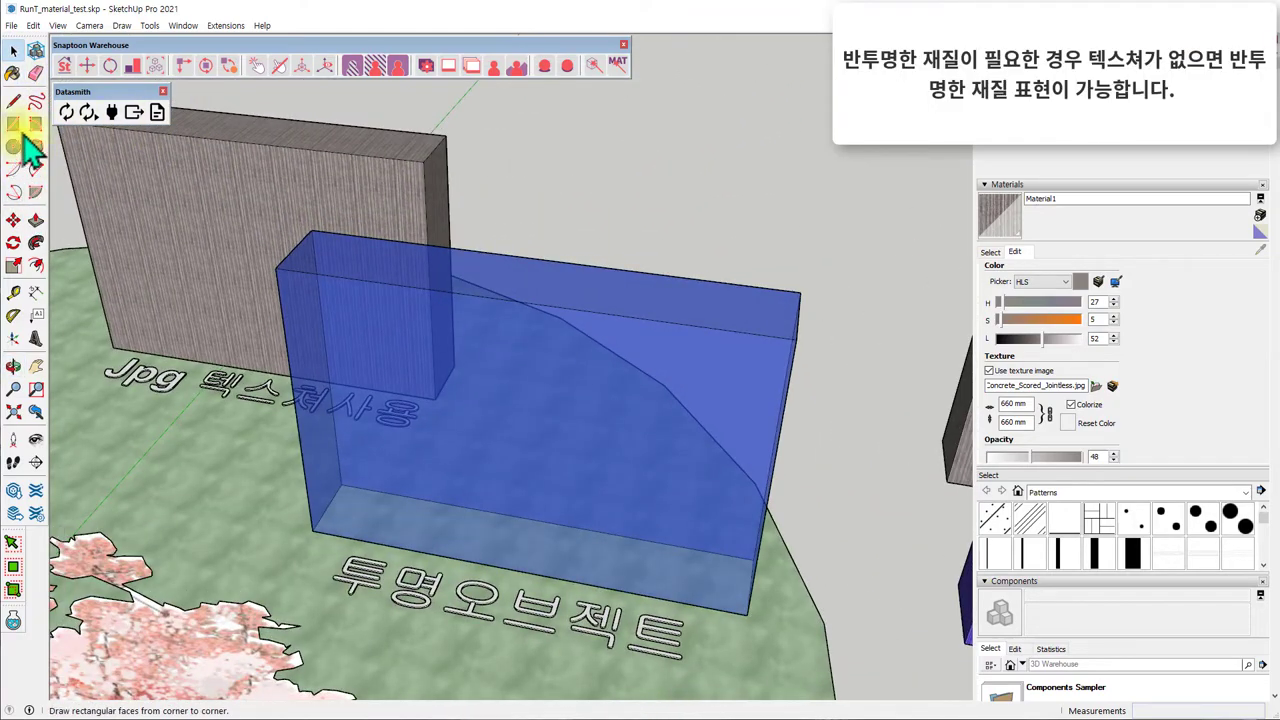
pyautogui.moveTo(629, 314)
pyautogui.mouseDown(button='middle')
pyautogui.moveTo(640, 323)
pyautogui.moveTo(605, 314)
pyautogui.mouseUp(button='middle')
pyautogui.press('b')
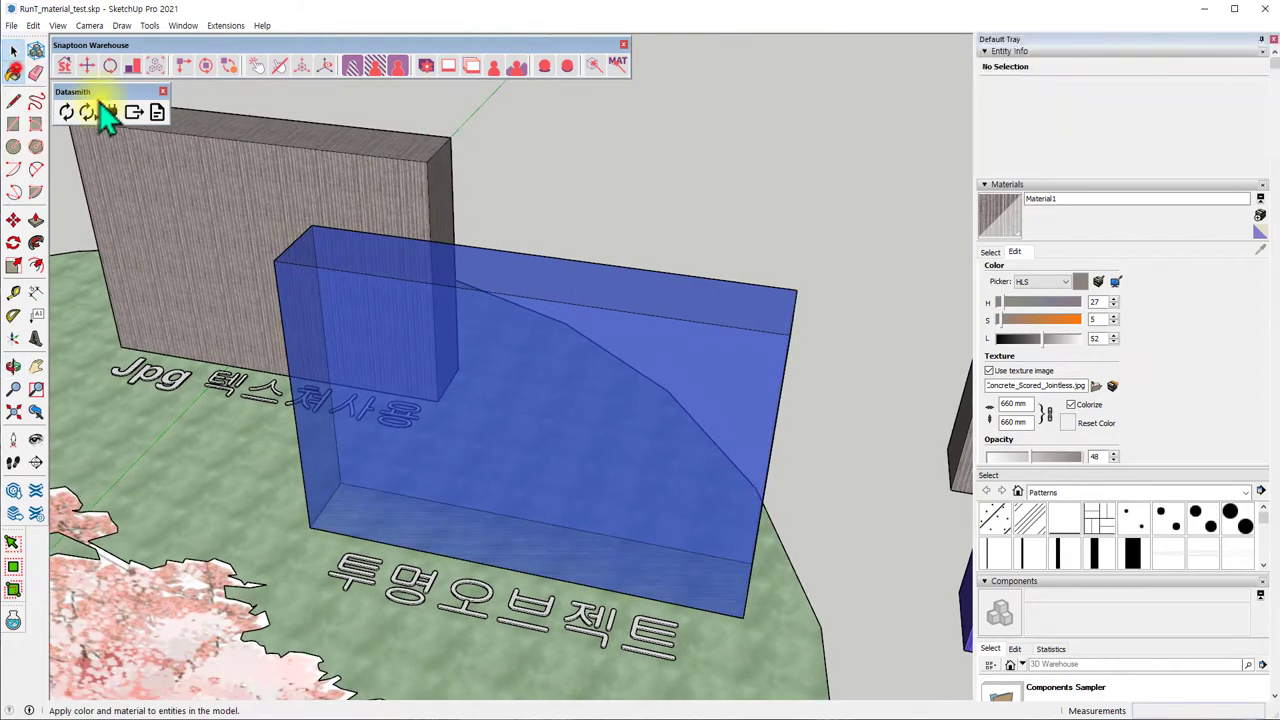
pyautogui.keyDown('alt'); pyautogui.click(589, 294); pyautogui.keyUp('alt')
pyautogui.click(1020, 372)
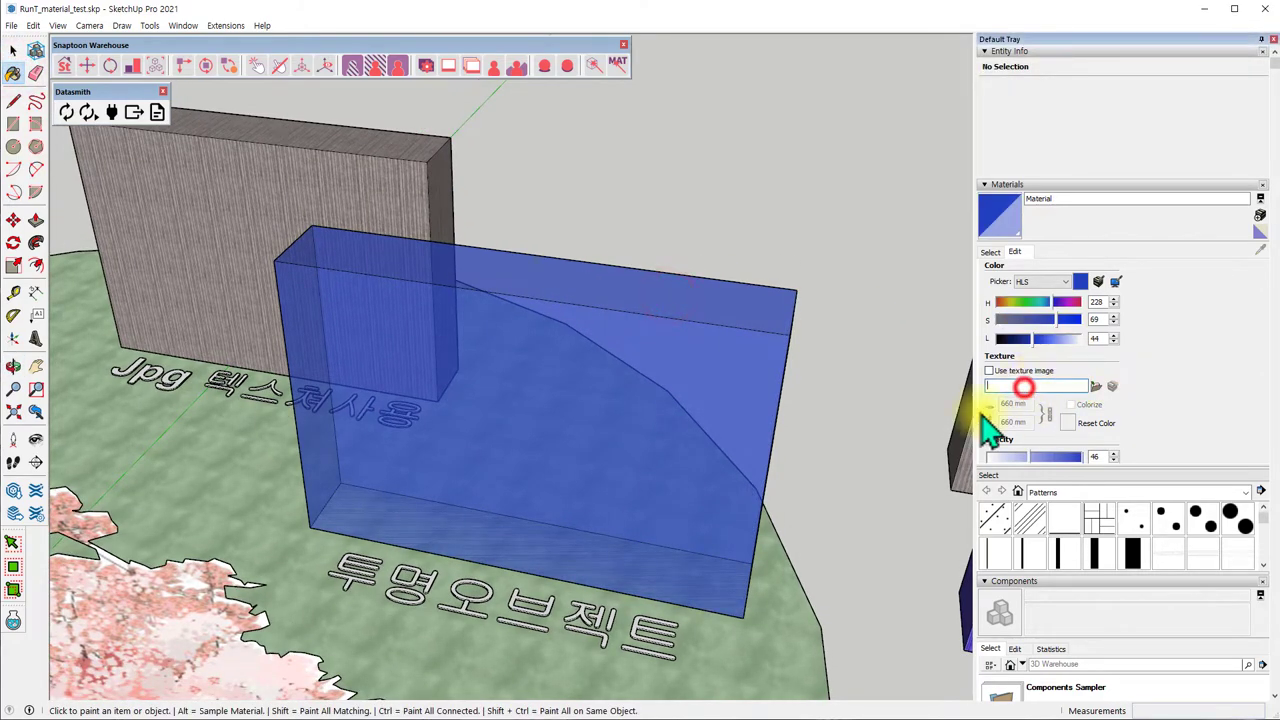
pyautogui.scroll(-3, 534, 349)
pyautogui.scroll(-3, 529, 306)
# - Orbit to the two red boxes and enter the red box group for editing
pyautogui.moveTo(529, 306); pyautogui.dragTo(571, 451, button='middle')
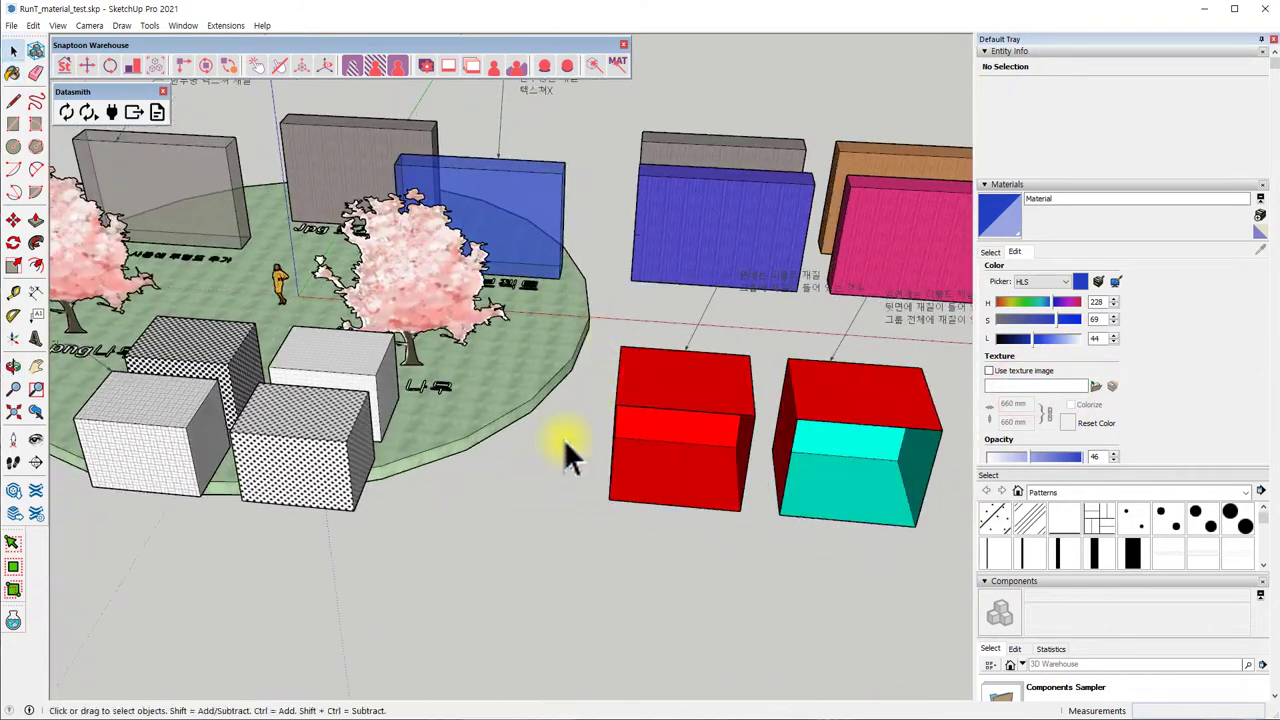
pyautogui.scroll(3, 605, 495)
pyautogui.scroll(-3, 605, 495)
pyautogui.keyDown('shift'); pyautogui.moveTo(605, 495); pyautogui.dragTo(600, 271, button='middle'); pyautogui.keyUp('shift')
pyautogui.scroll(3, 443, 480)
pyautogui.scroll(2, 443, 466)
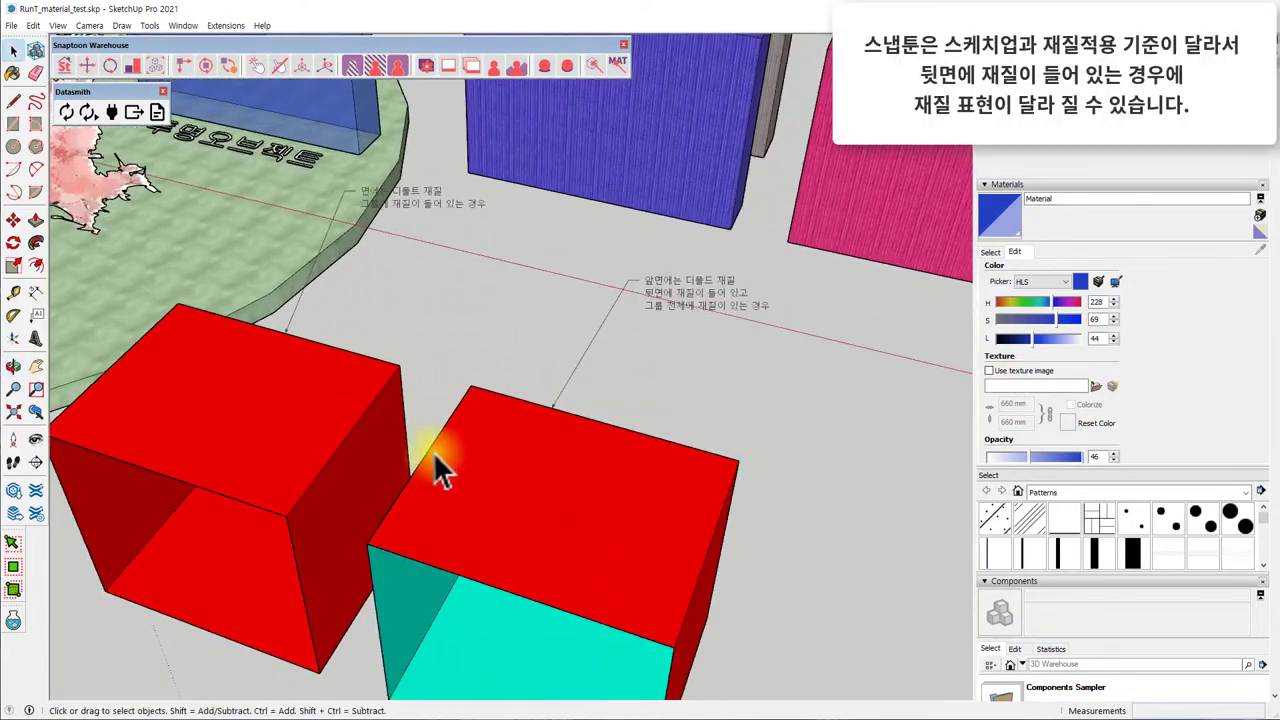
pyautogui.moveTo(443, 463)
pyautogui.mouseDown(button='middle')
pyautogui.moveTo(540, 378)
pyautogui.moveTo(571, 443)
pyautogui.moveTo(409, 371)
pyautogui.moveTo(523, 286)
pyautogui.moveTo(503, 255)
pyautogui.moveTo(471, 349)
pyautogui.moveTo(421, 408)
pyautogui.moveTo(442, 408)
pyautogui.mouseUp(button='middle')
pyautogui.scroll(-3, 523, 286)
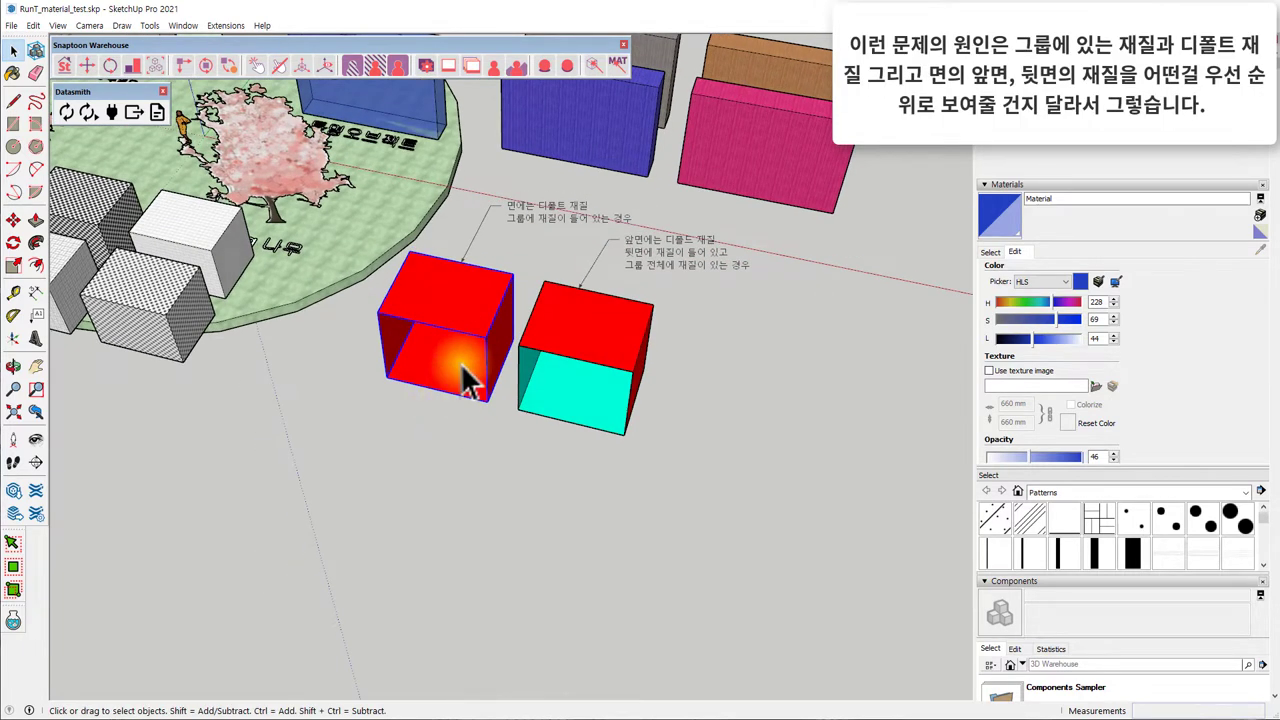
pyautogui.doubleClick(463, 378)
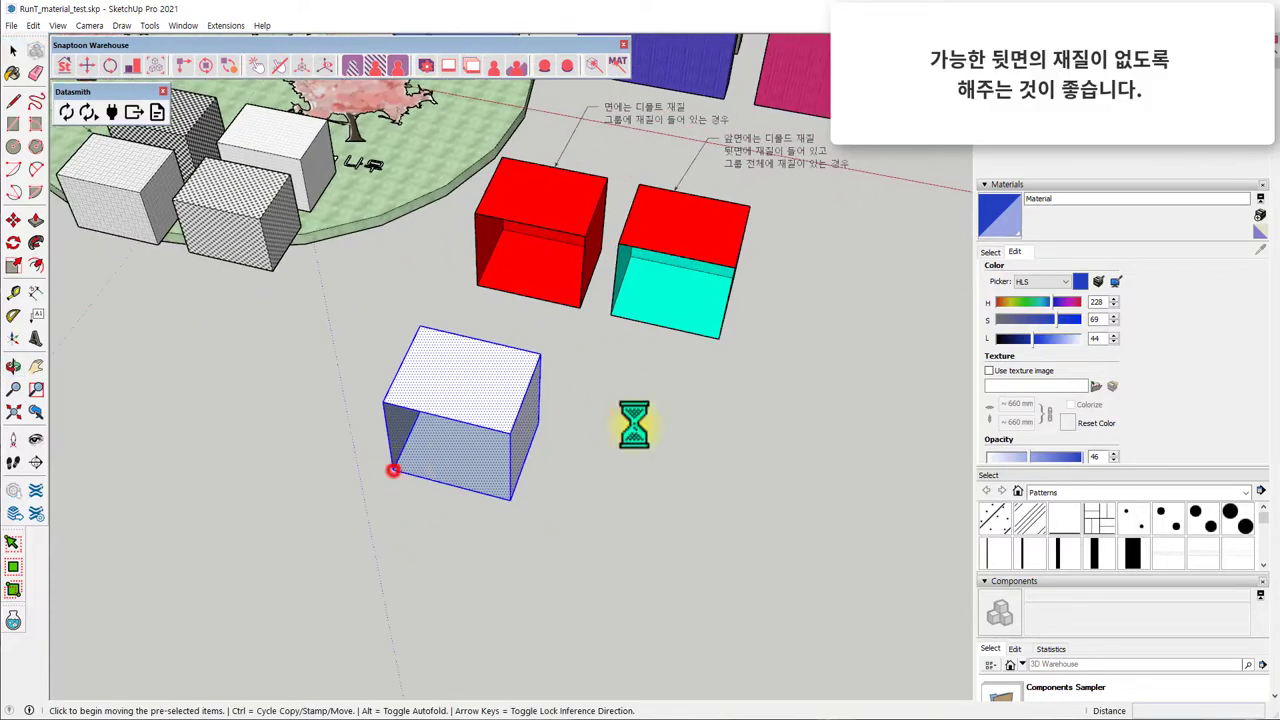
# - Make the white box its own group and orbit to check it
pyautogui.moveTo(633, 425)
pyautogui.mouseDown(button='middle')
pyautogui.moveTo(500, 371)
pyautogui.moveTo(407, 299)
pyautogui.mouseUp(button='middle')
pyautogui.rightClick(407, 299)
pyautogui.click(470, 395)
pyautogui.moveTo(480, 449)
pyautogui.mouseDown(button='middle')
pyautogui.moveTo(487, 458)
pyautogui.moveTo(480, 437)
pyautogui.mouseUp(button='middle')
pyautogui.moveTo(560, 320)
pyautogui.mouseDown(button='middle')
pyautogui.moveTo(571, 309)
pyautogui.moveTo(517, 397)
pyautogui.moveTo(578, 343)
pyautogui.moveTo(600, 457)
pyautogui.moveTo(586, 448)
pyautogui.mouseUp(button='middle')
pyautogui.scroll(-3, 597, 457)
# - Clear the selection and orbit over to the coloured boxes
pyautogui.click(609, 558)
pyautogui.scroll(2, 609, 558)
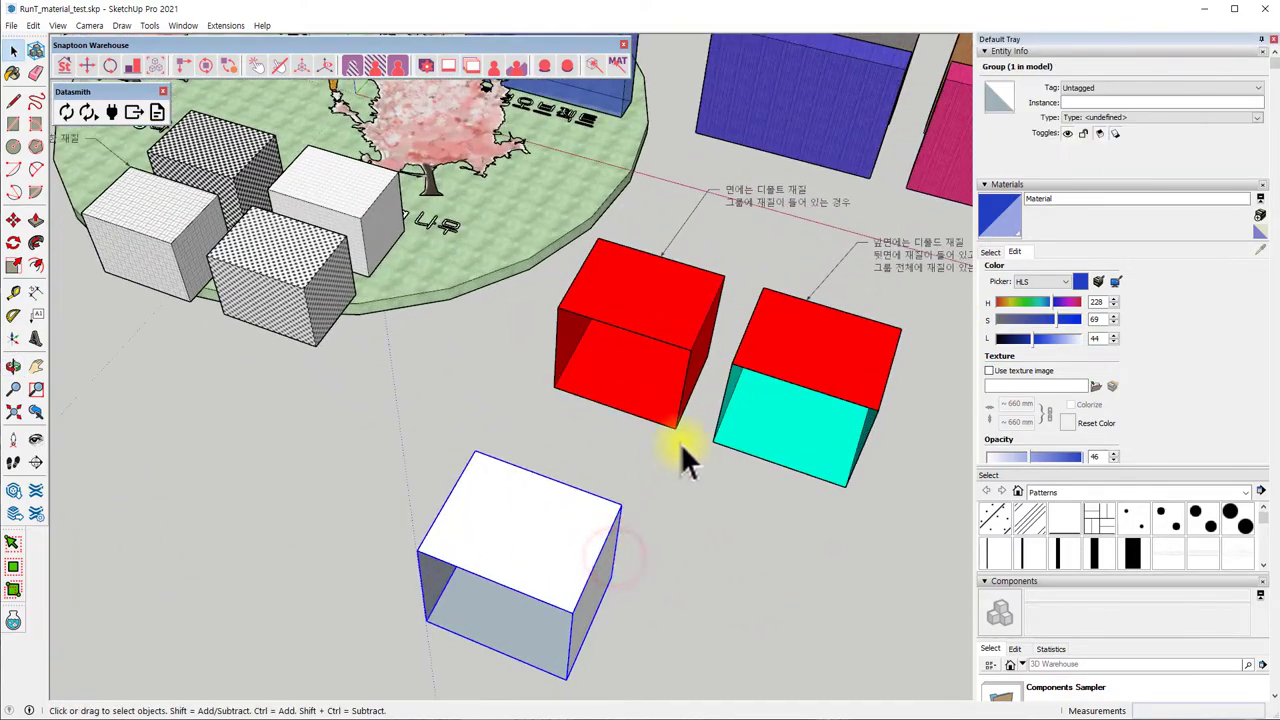
pyautogui.moveTo(686, 457)
pyautogui.mouseDown(button='middle')
pyautogui.moveTo(543, 514)
pyautogui.moveTo(579, 448)
pyautogui.mouseUp(button='middle')
pyautogui.scroll(2, 585, 465)
pyautogui.click(600, 409)
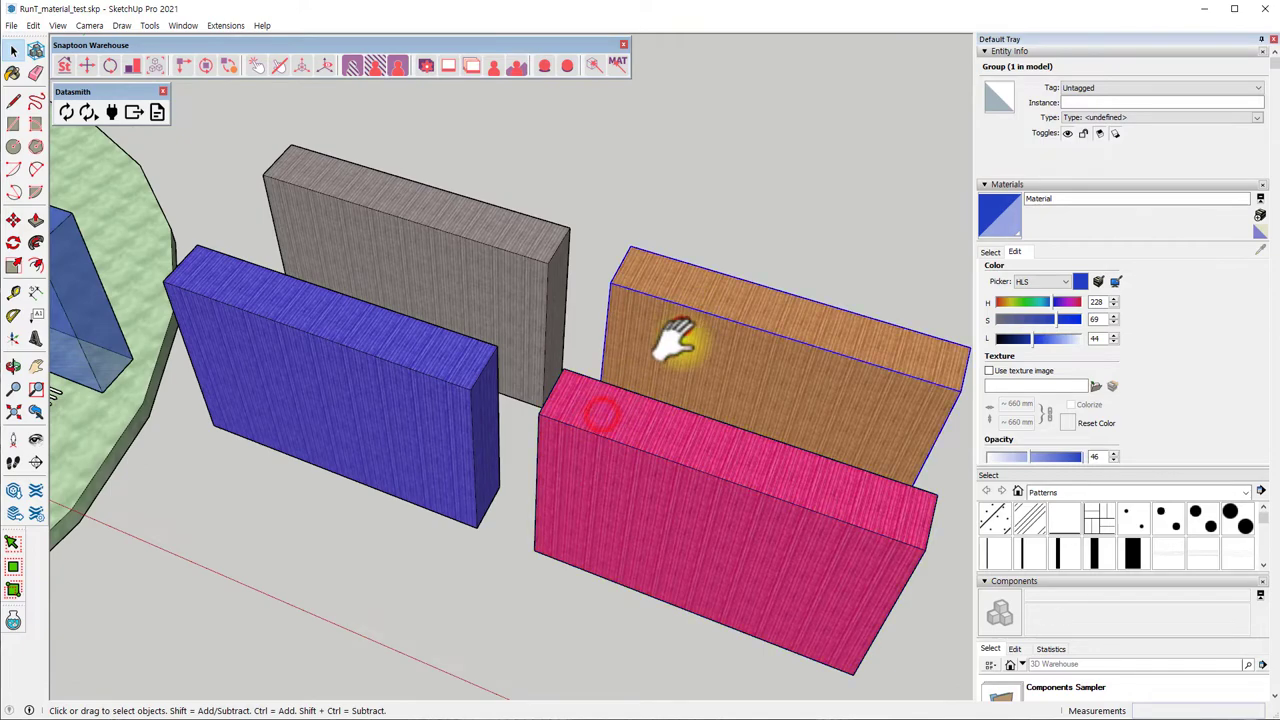
pyautogui.moveTo(681, 325); pyautogui.dragTo(318, 293, button='middle')
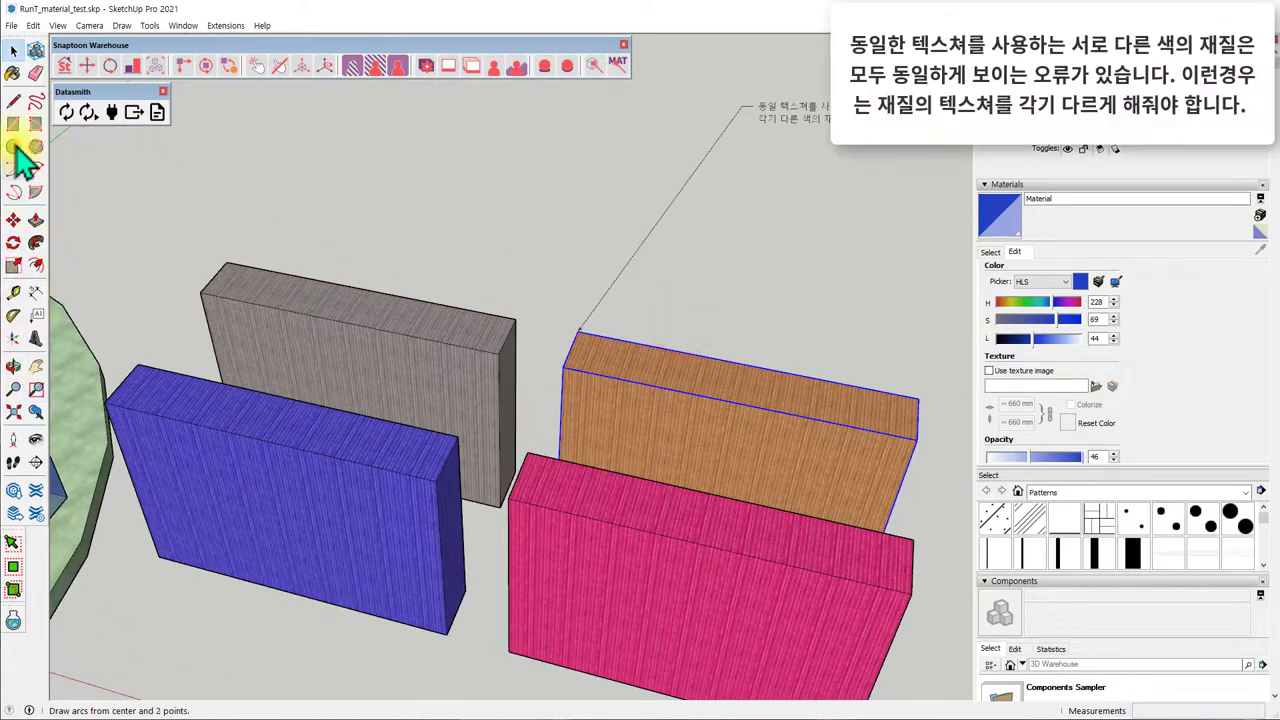
pyautogui.click(13, 73)
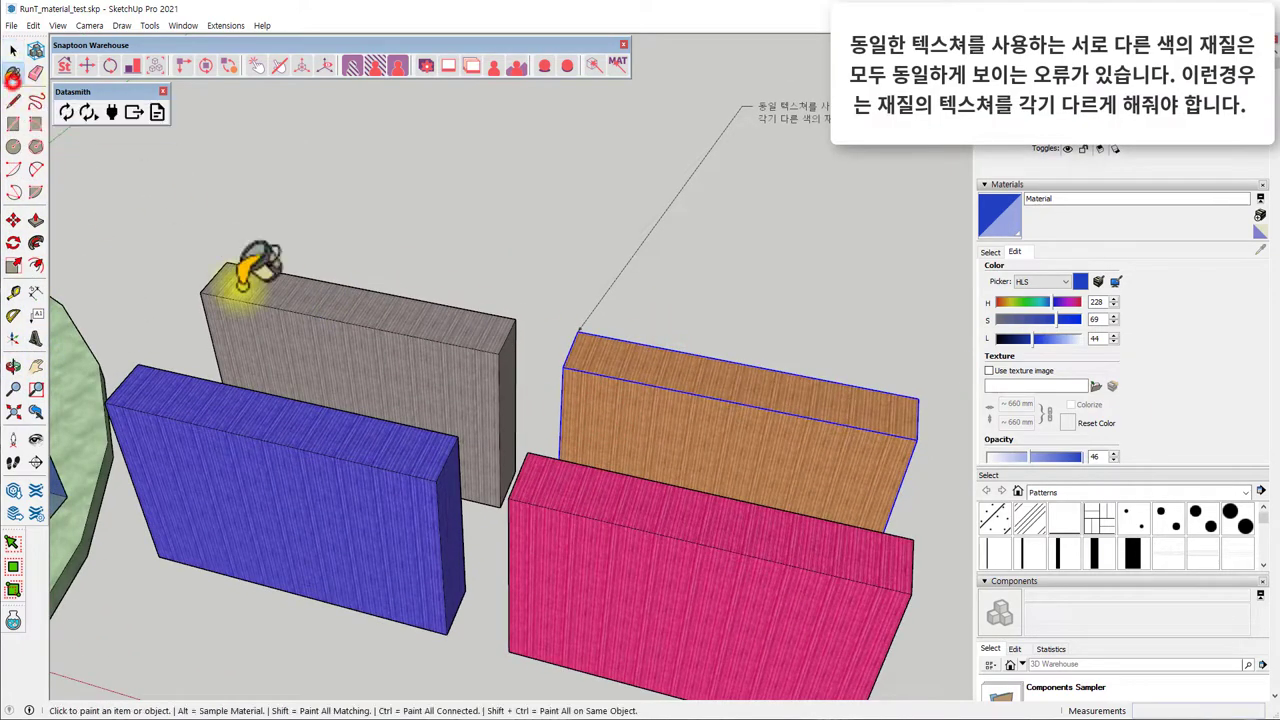
pyautogui.keyDown('alt'); pyautogui.click(375, 453); pyautogui.keyUp('alt')
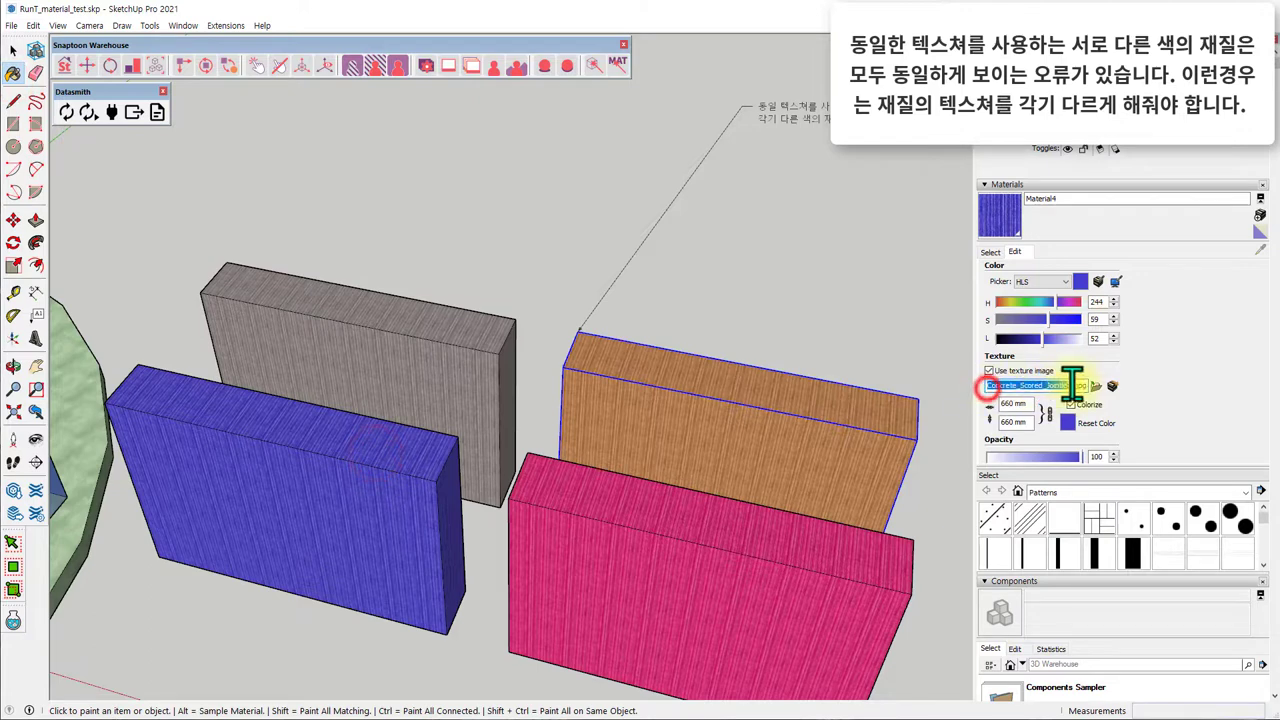
pyautogui.moveTo(628, 514); pyautogui.dragTo(609, 471, button='middle')
pyautogui.keyDown('alt'); pyautogui.click(613, 490); pyautogui.keyUp('alt')
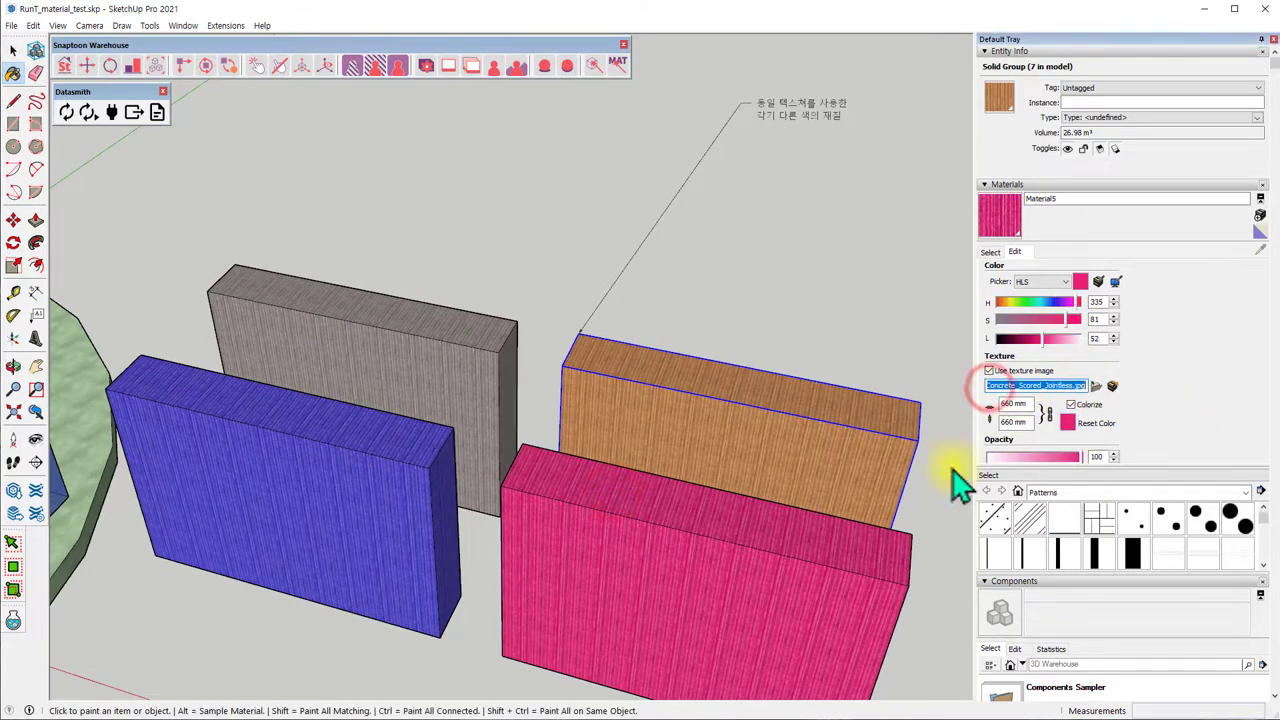
pyautogui.moveTo(726, 483); pyautogui.dragTo(729, 420, button='middle')
pyautogui.keyDown('alt'); pyautogui.click(726, 388); pyautogui.keyUp('alt')
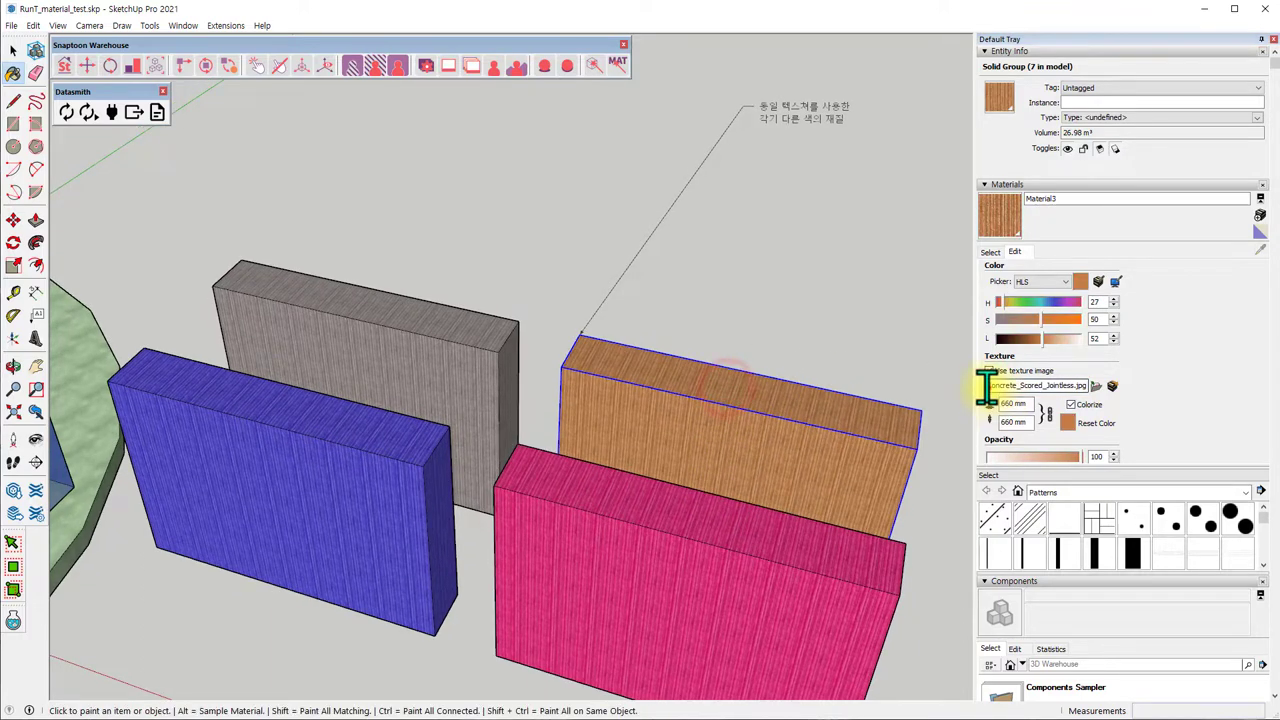
pyautogui.click(987, 386)
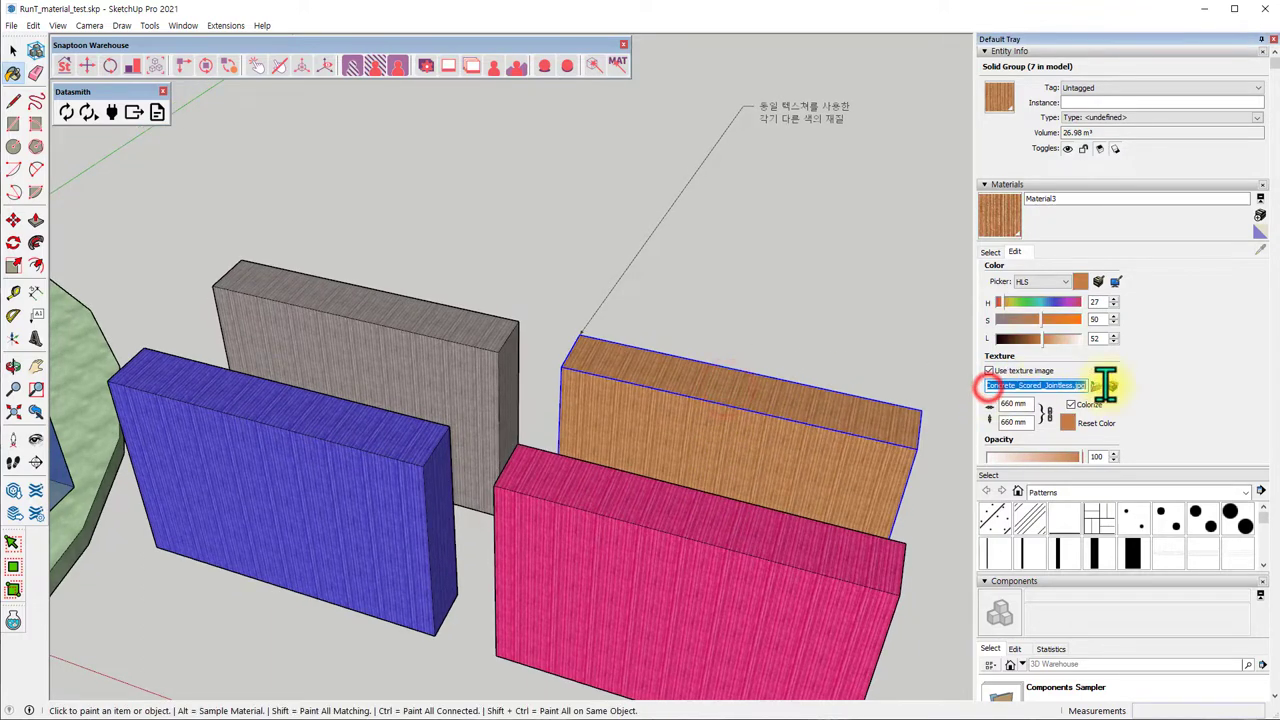
pyautogui.scroll(1, 540, 257)
pyautogui.keyDown('alt'); pyautogui.click(456, 328); pyautogui.keyUp('alt')
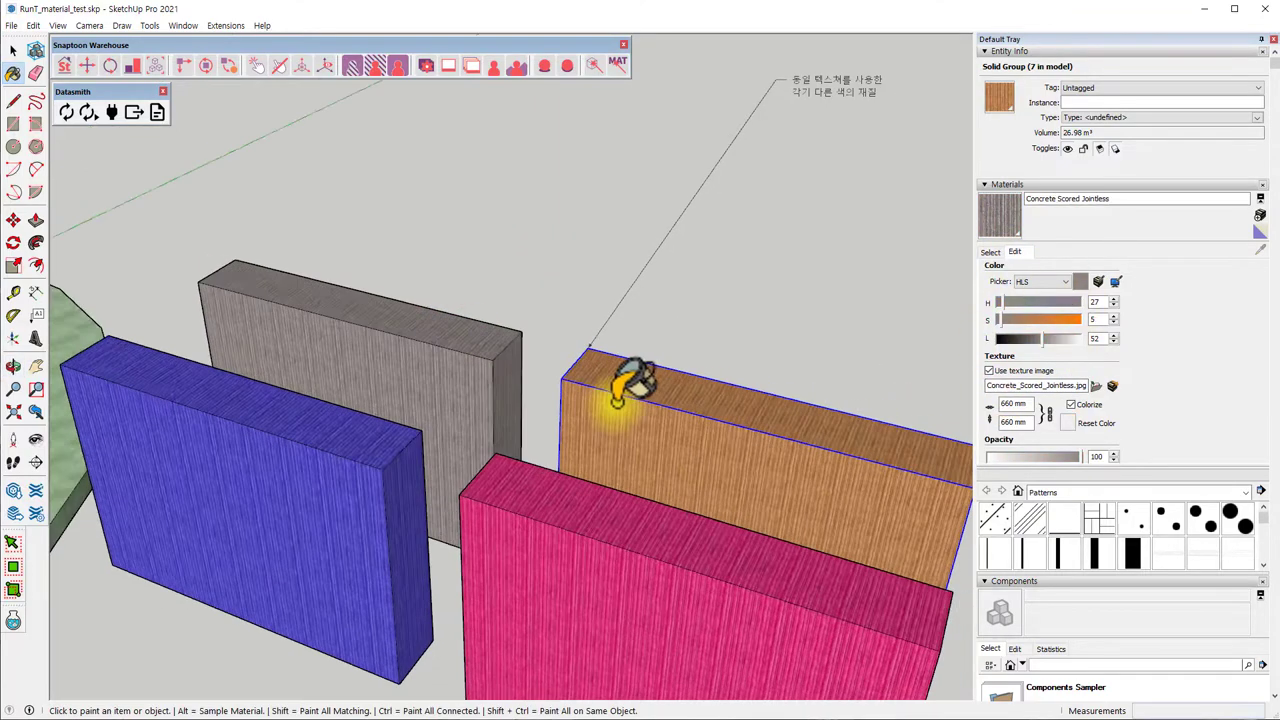
pyautogui.scroll(-3, 600, 380)
pyautogui.press('space')
pyautogui.click(530, 300)
pyautogui.click(671, 414)
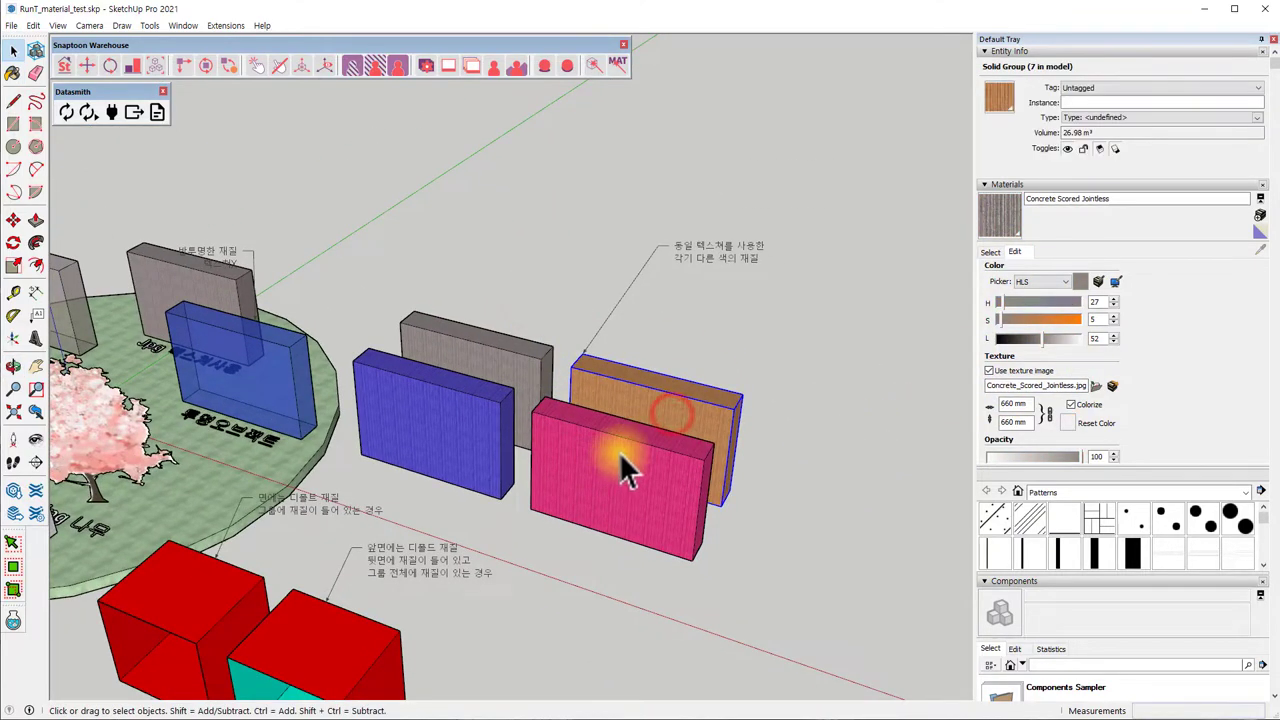
pyautogui.scroll(-2, 540, 428)
# - Export the model through Datasmith Export, saving it as Test00001 in testDatasmith
pyautogui.scroll(-2, 540, 420)
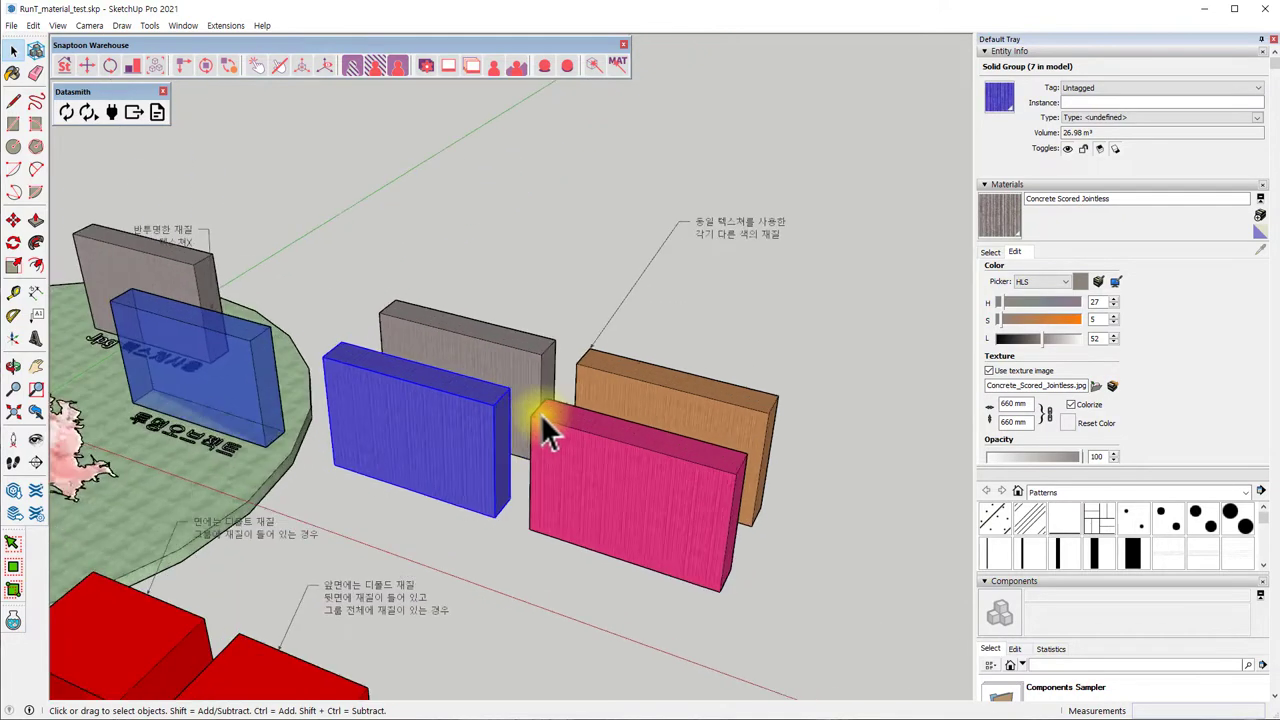
pyautogui.scroll(-2, 540, 414)
pyautogui.scroll(-2, 593, 412)
pyautogui.scroll(3, 593, 412)
pyautogui.scroll(2, 555, 384)
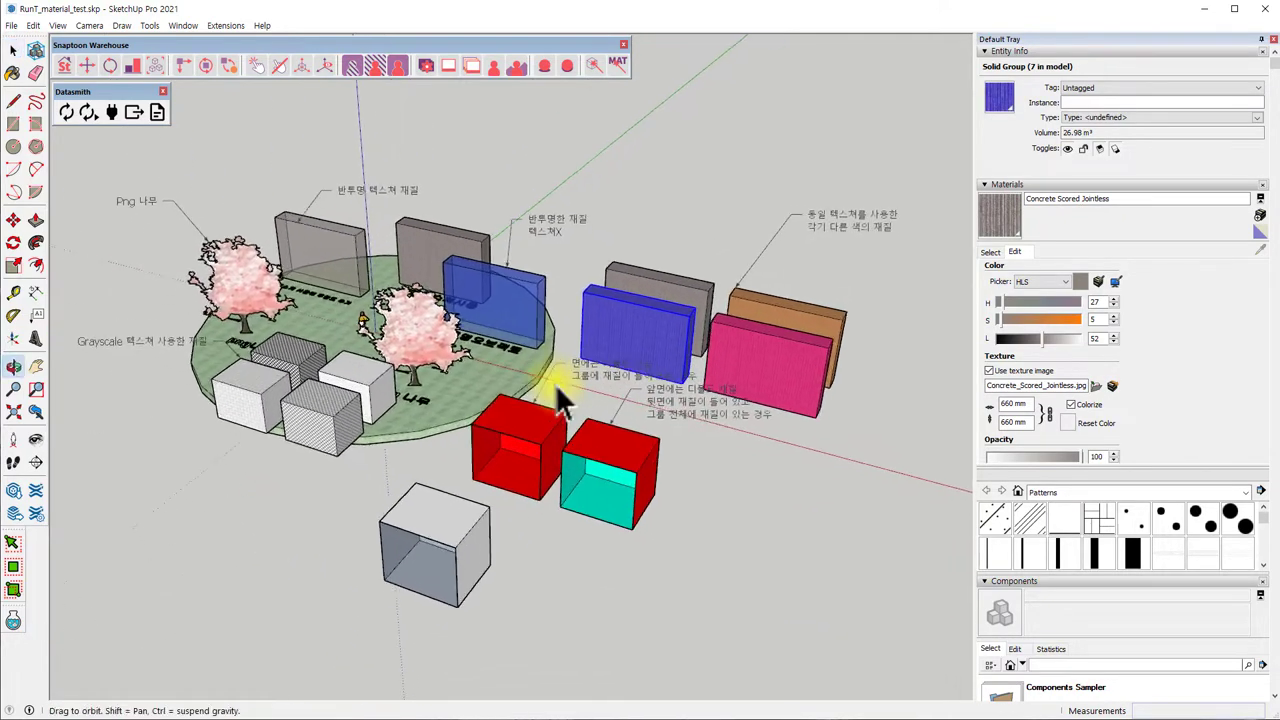
pyautogui.scroll(1, 443, 365)
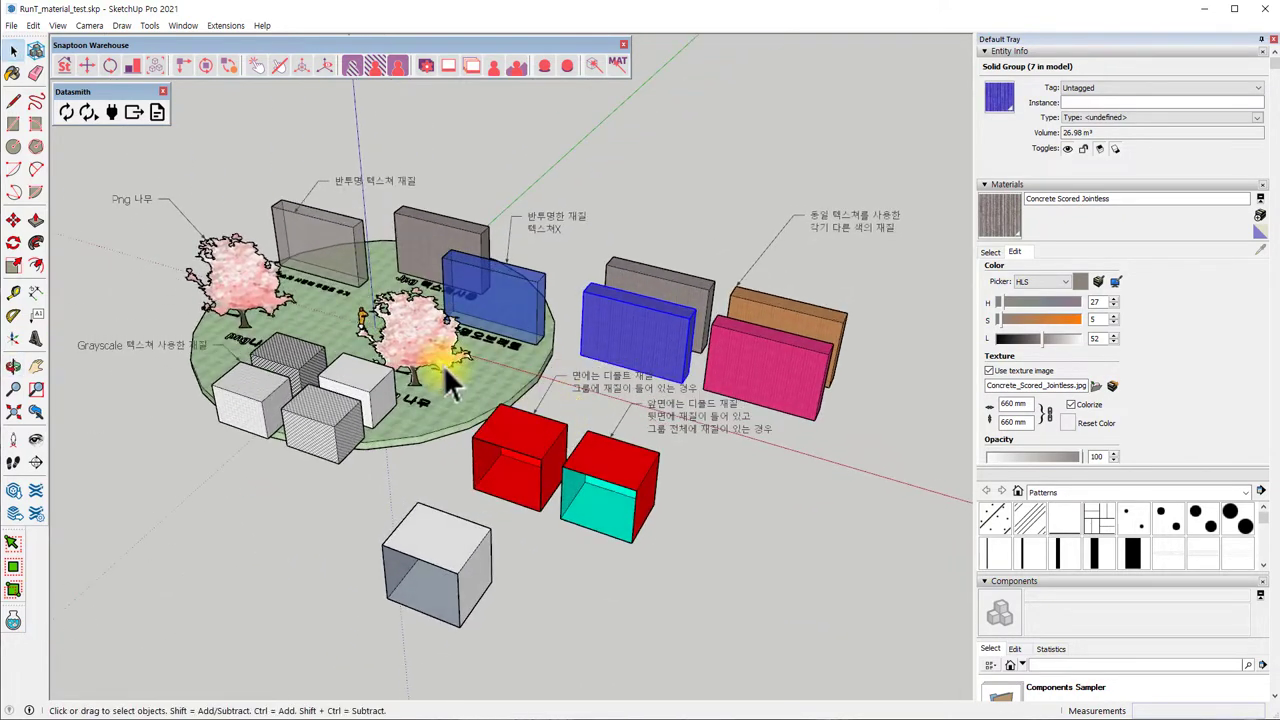
pyautogui.click(134, 114)
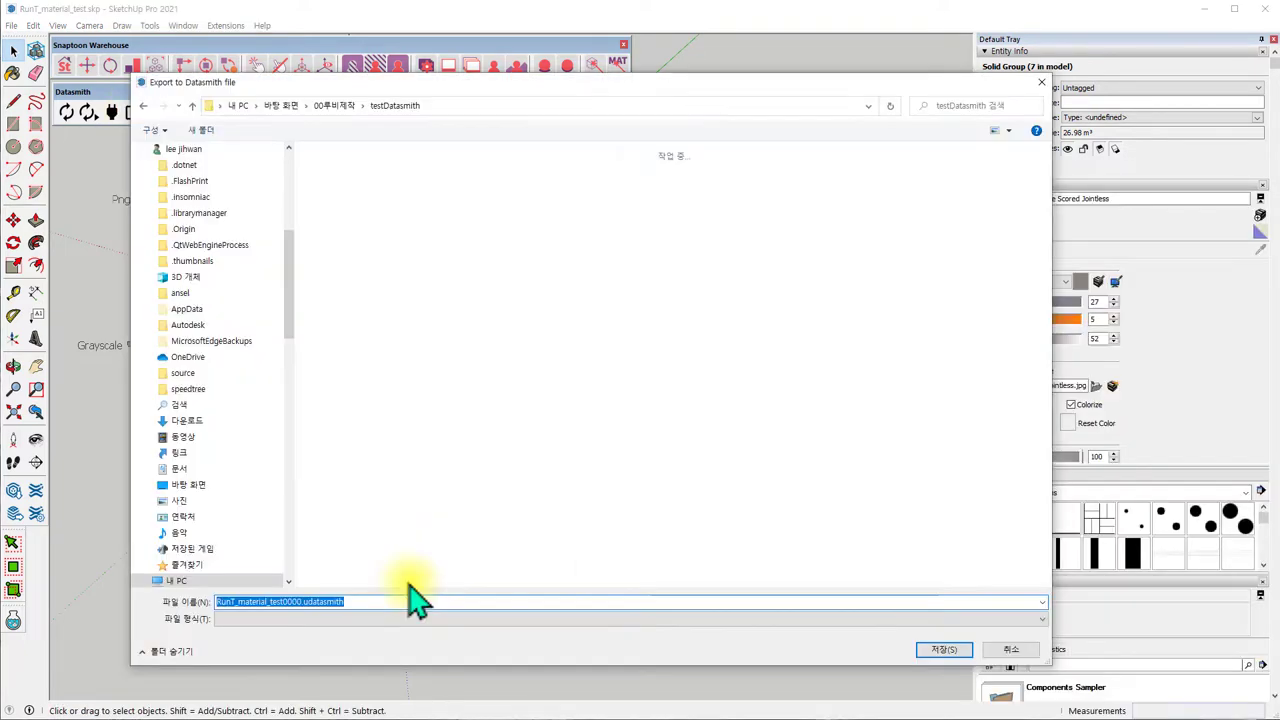
pyautogui.write('00001')
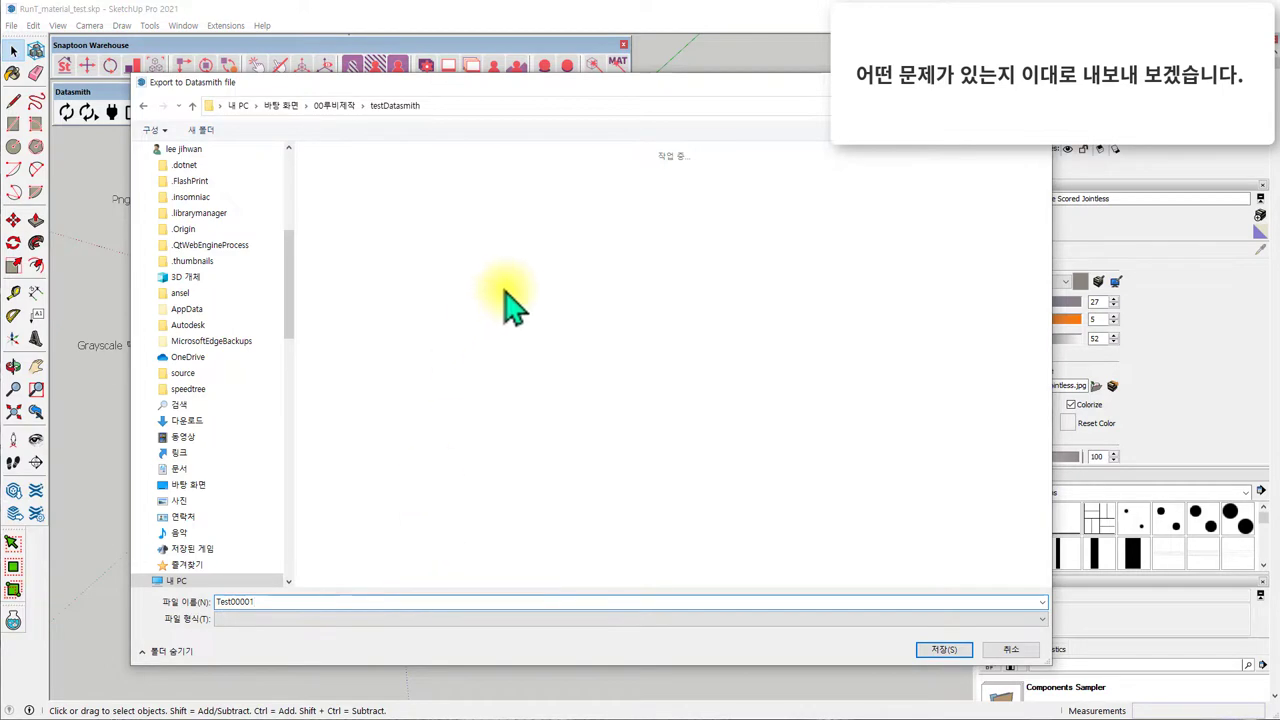
pyautogui.click(945, 651)
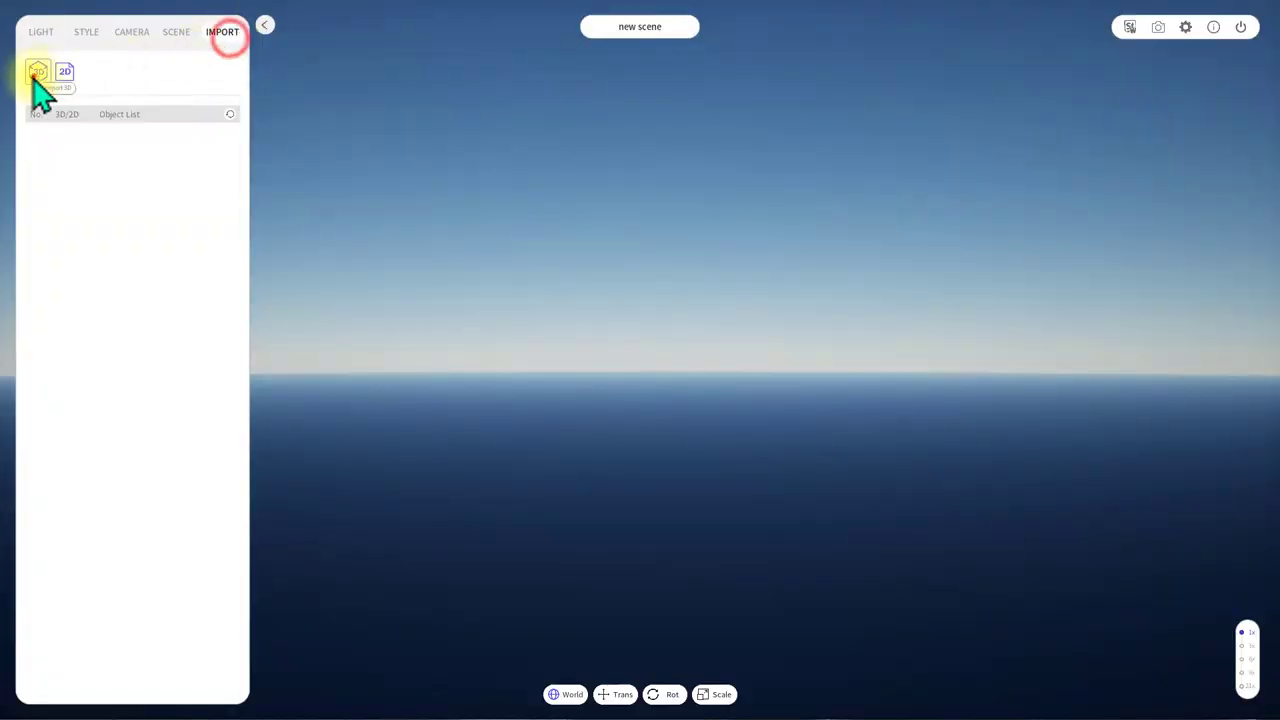
# - Import Test00001.udatasmith into Snaptoon as a 3D file
pyautogui.click(36, 74)
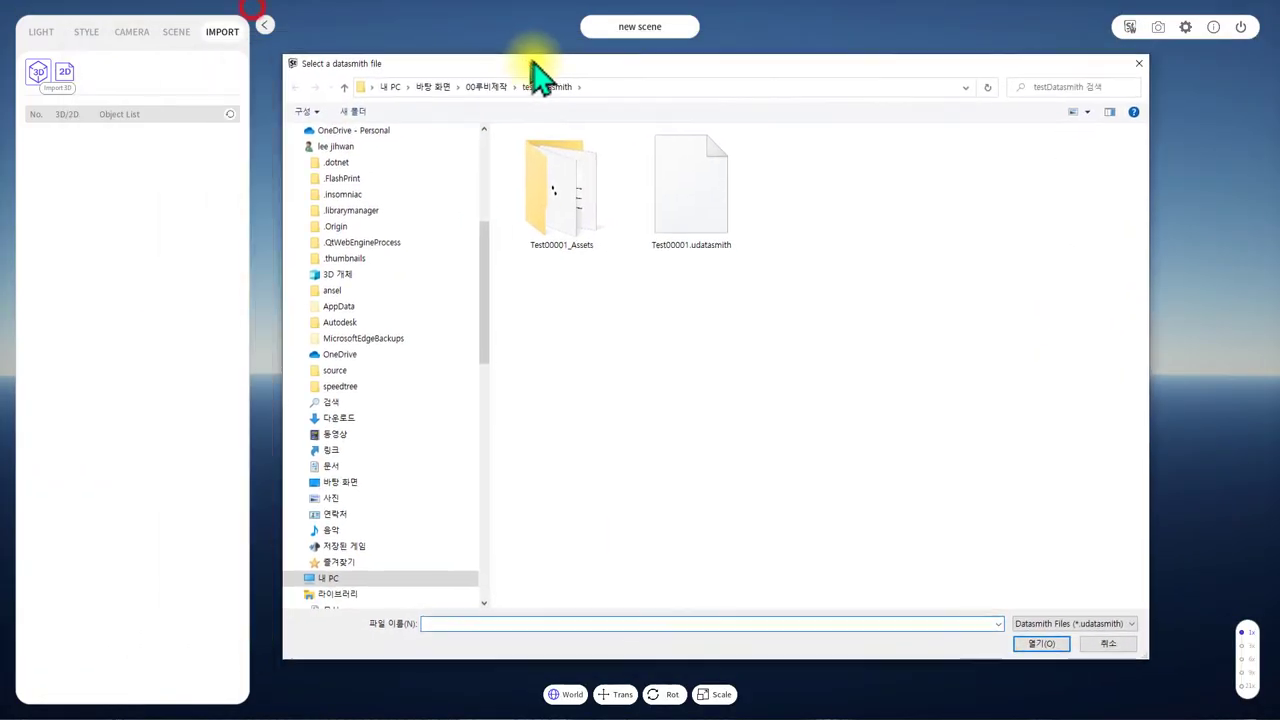
pyautogui.click(737, 209)
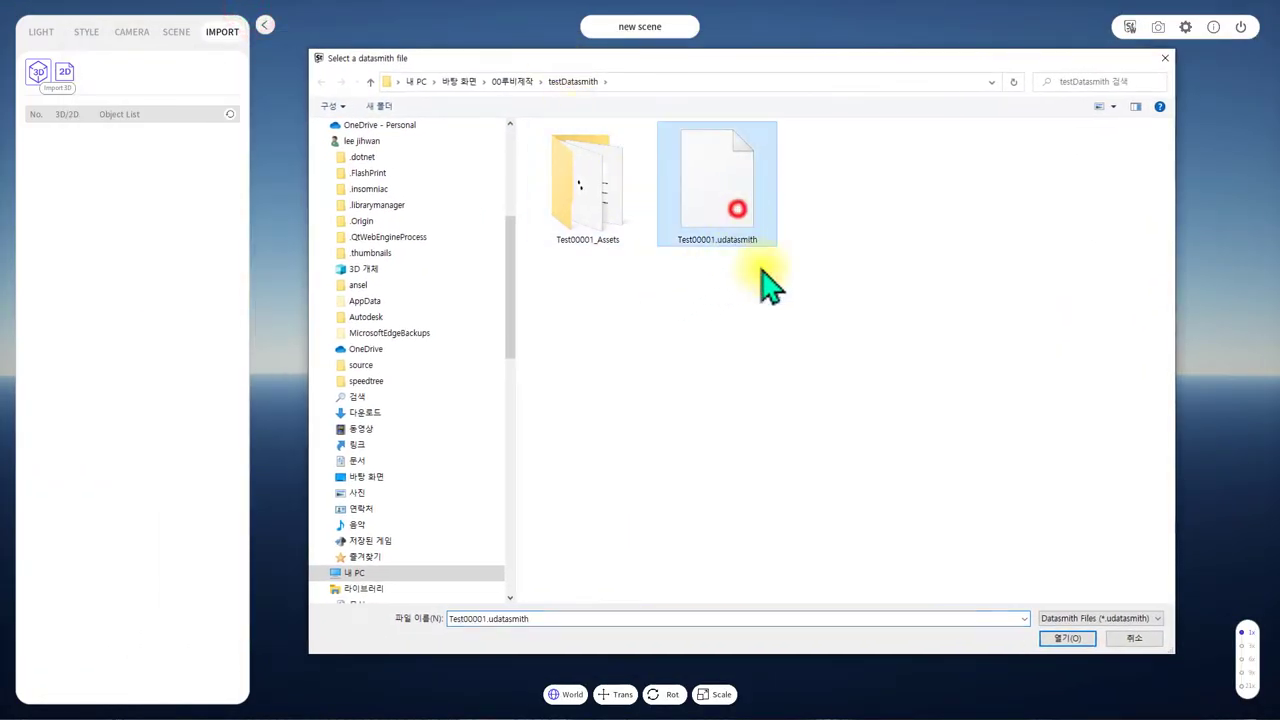
pyautogui.click(1060, 638)
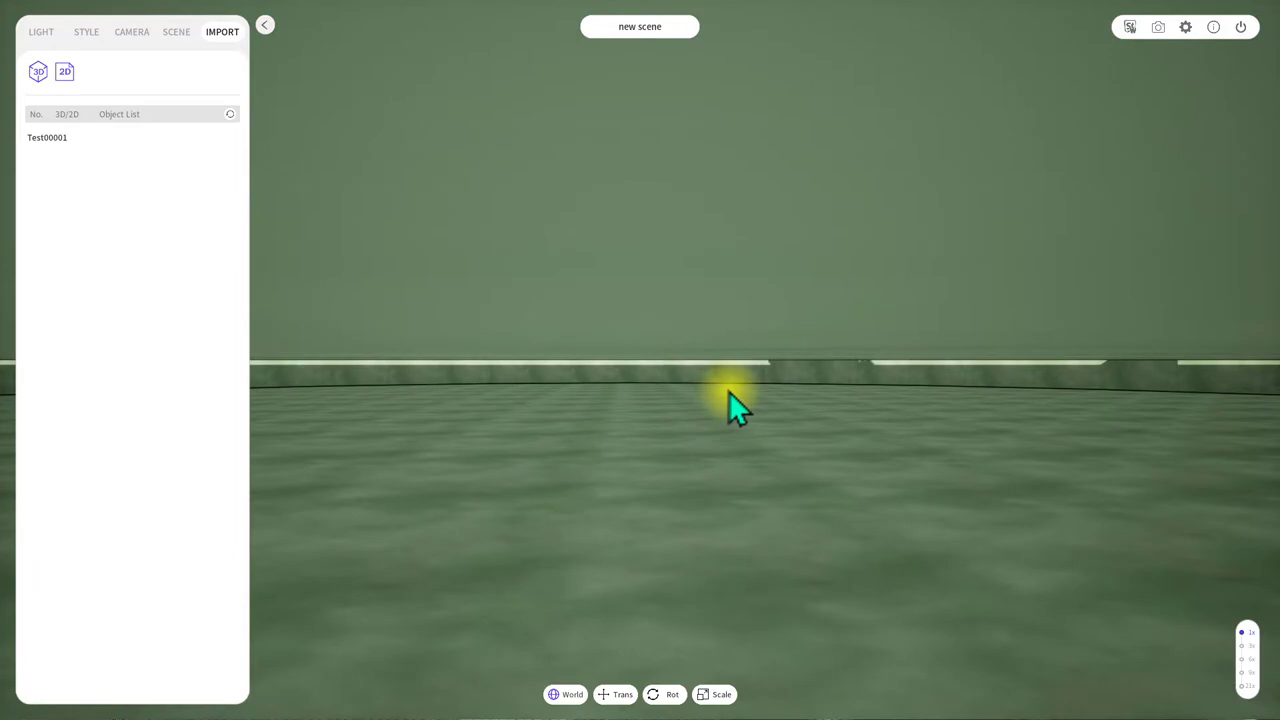
# - Orbit around the imported scene and select the cherry tree
pyautogui.moveTo(729, 391); pyautogui.dragTo(730, 393)
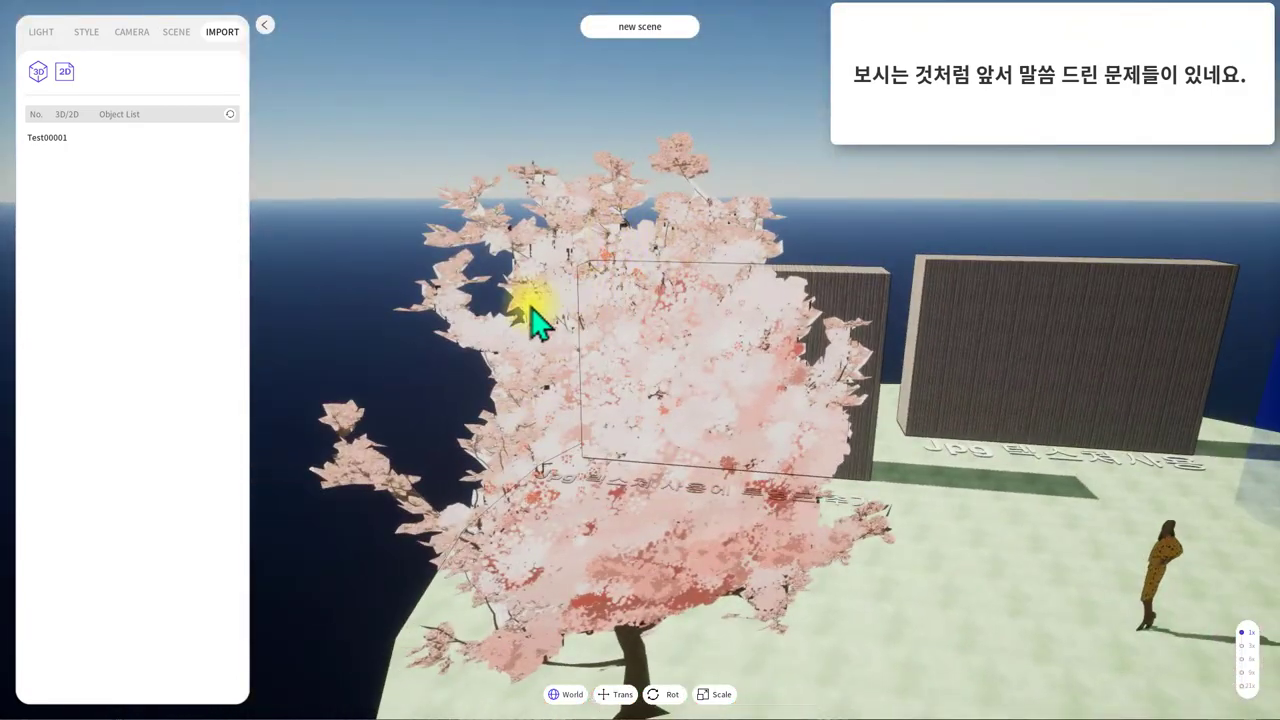
pyautogui.moveTo(530, 303); pyautogui.dragTo(563, 366)
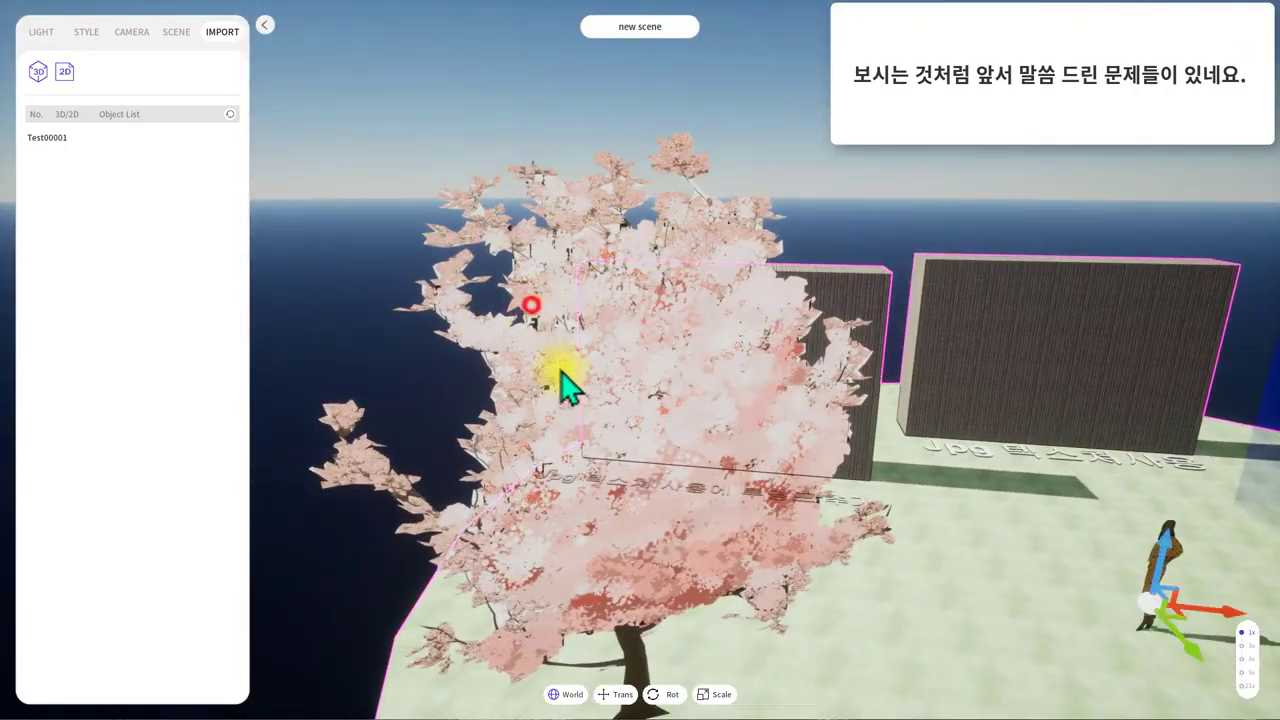
pyautogui.moveTo(706, 271); pyautogui.dragTo(770, 672)
pyautogui.click(632, 284)
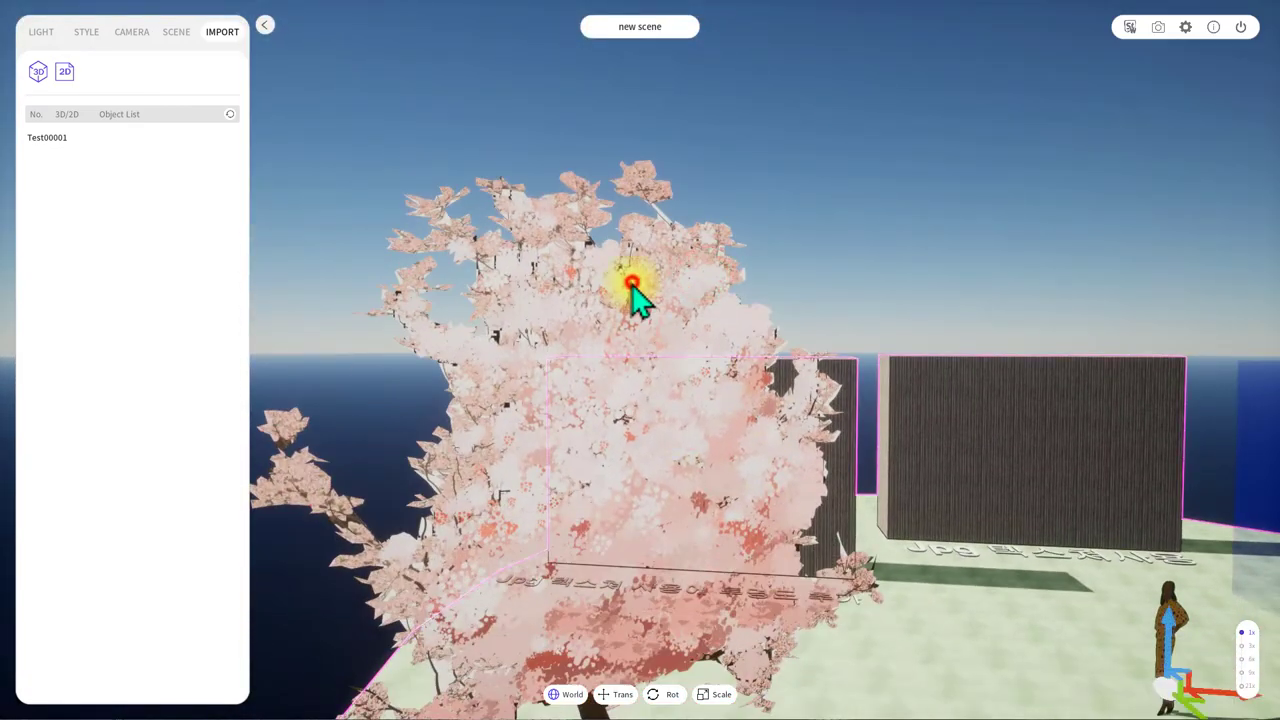
pyautogui.moveTo(690, 267); pyautogui.dragTo(870, 300)
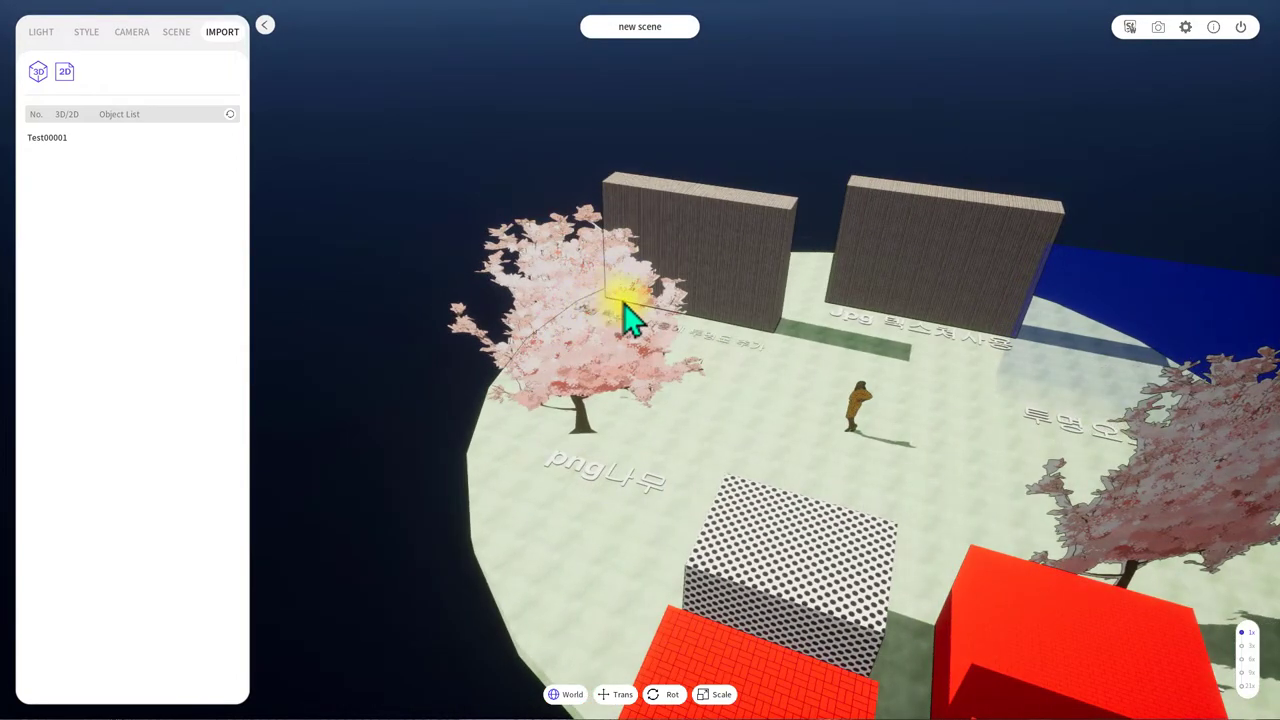
pyautogui.moveTo(720, 236); pyautogui.dragTo(693, 323, button='right')
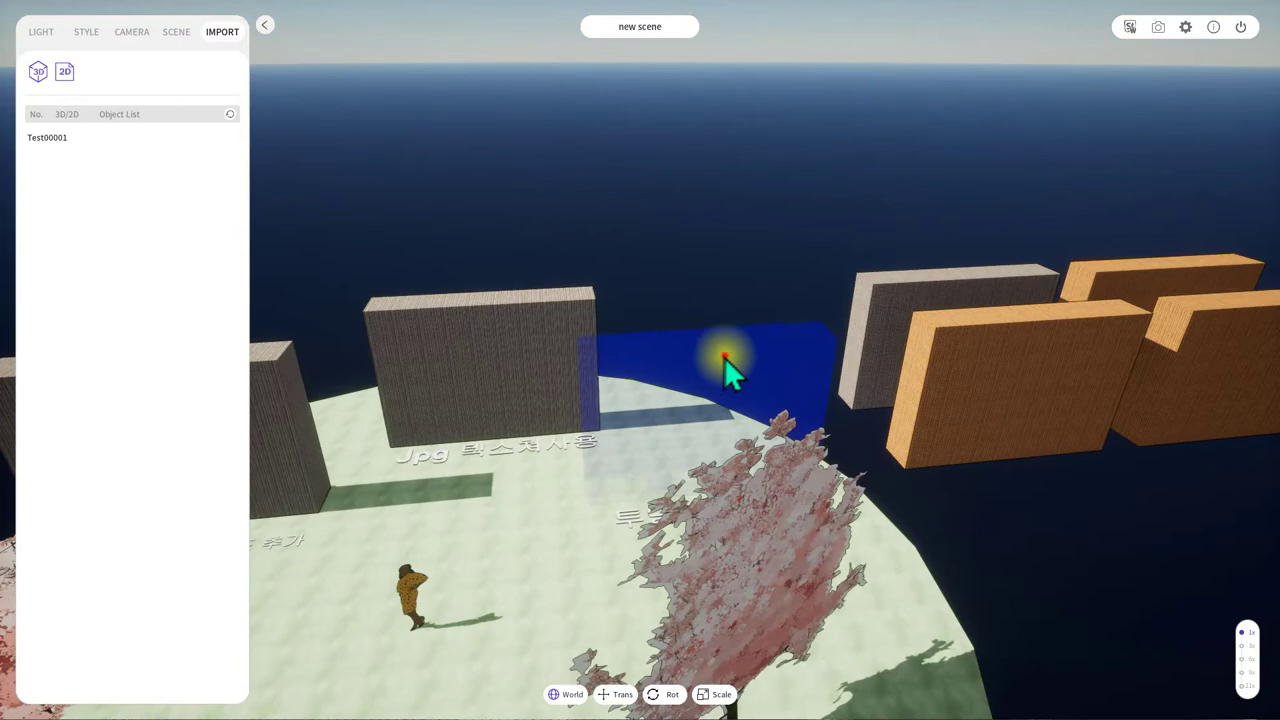
pyautogui.moveTo(726, 352)
pyautogui.mouseDown(button='right')
pyautogui.moveTo(737, 410)
pyautogui.moveTo(782, 355)
pyautogui.mouseUp(button='right')
pyautogui.click(787, 336)
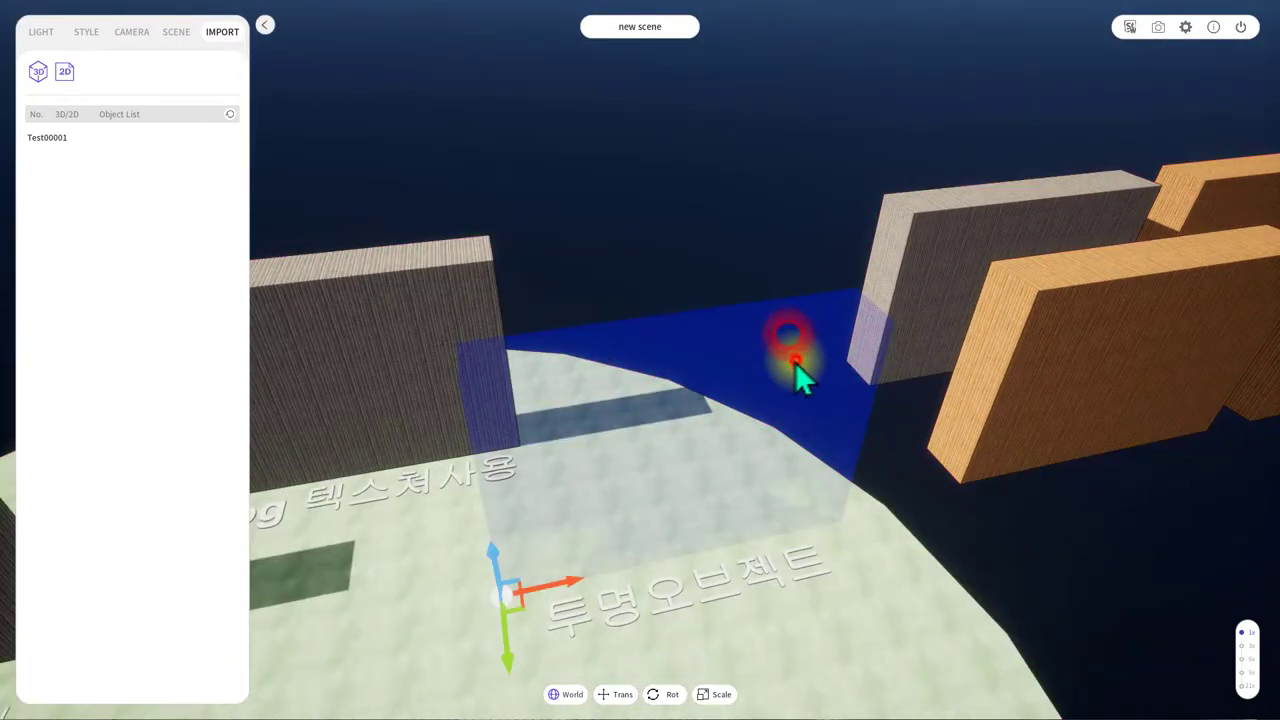
pyautogui.moveTo(549, 594); pyautogui.dragTo(862, 490, button='right')
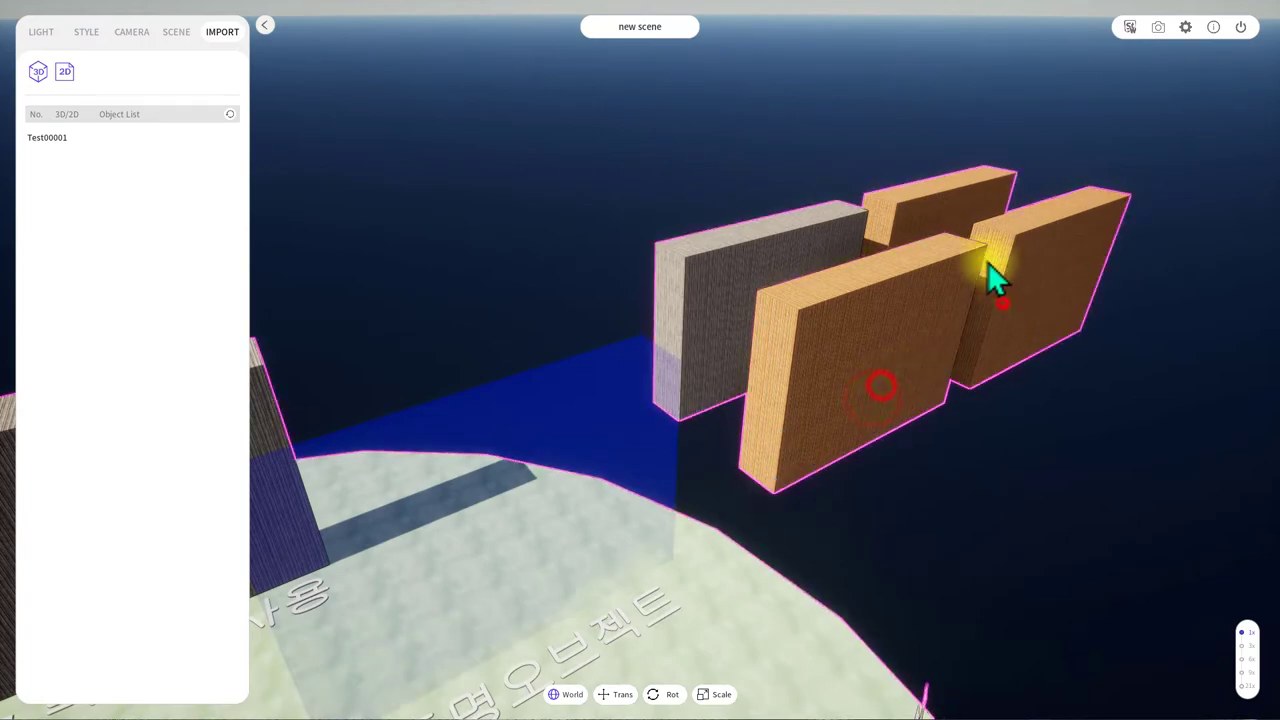
pyautogui.moveTo(994, 277)
pyautogui.mouseDown(button='right')
pyautogui.moveTo(905, 325)
pyautogui.moveTo(611, 294)
pyautogui.mouseUp(button='right')
pyautogui.click(866, 194)
pyautogui.click(609, 263)
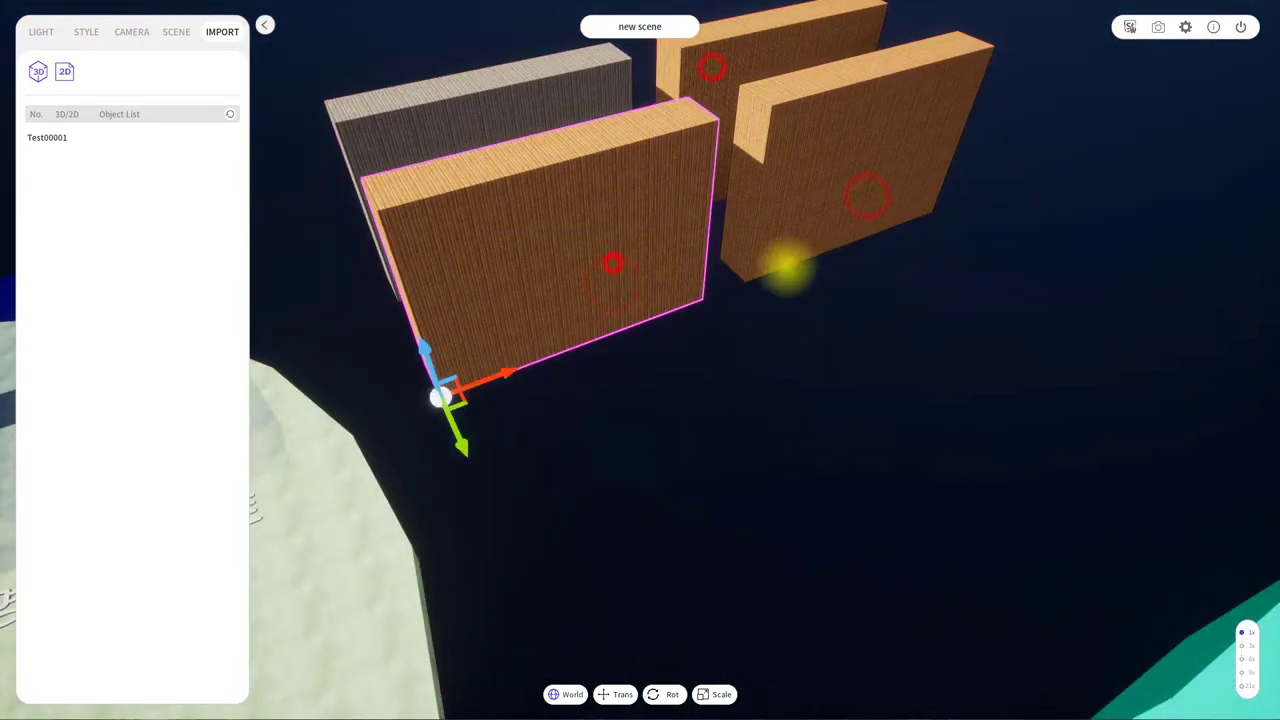
pyautogui.moveTo(783, 266); pyautogui.dragTo(766, 280, button='right')
pyautogui.scroll(-5, 766, 278)
pyautogui.click(681, 476)
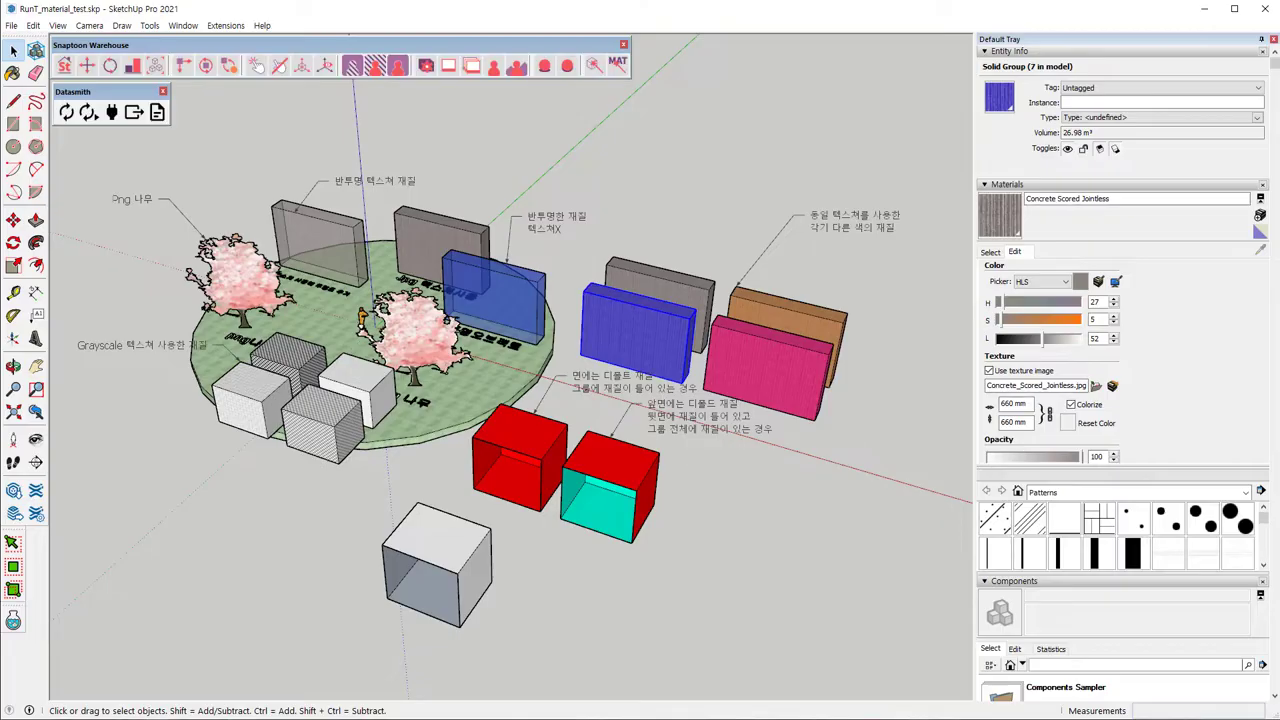
# - Rename all materials and textures with Warehouse MAT prefixes fixmat and fiximg, then check the texture name
pyautogui.click(790, 500)
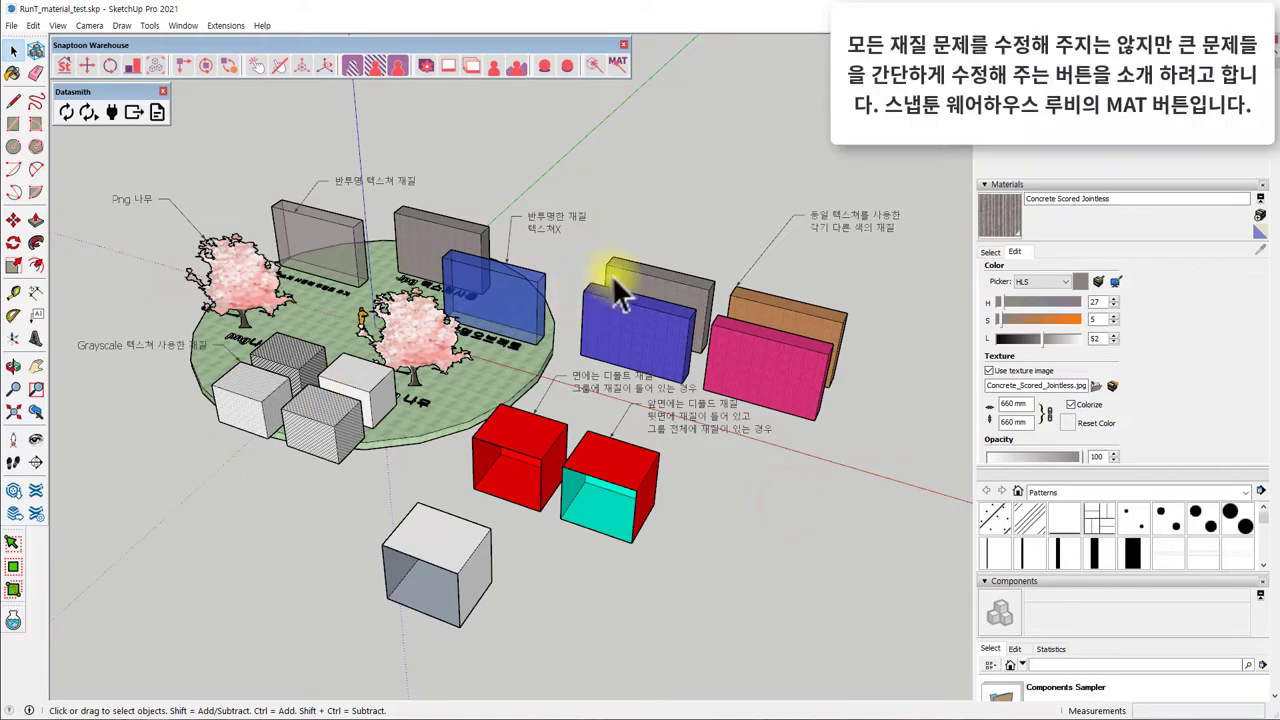
pyautogui.scroll(1, 132, 365)
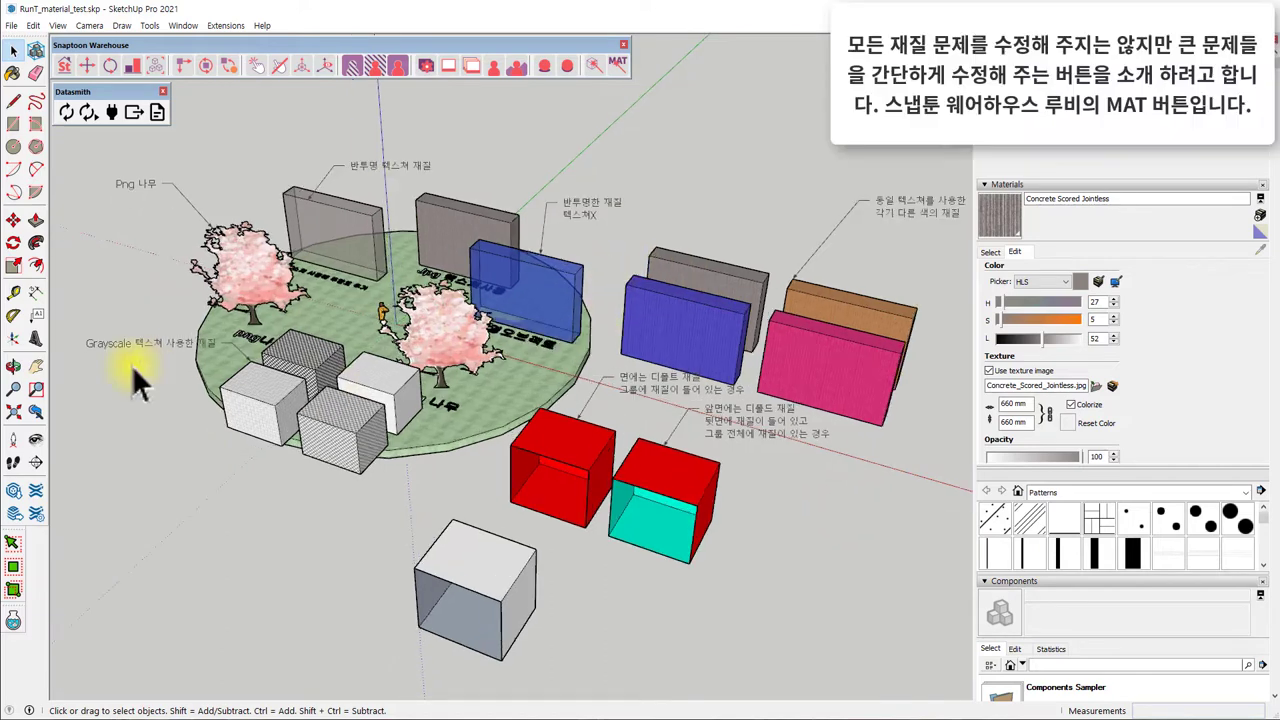
pyautogui.click(618, 66)
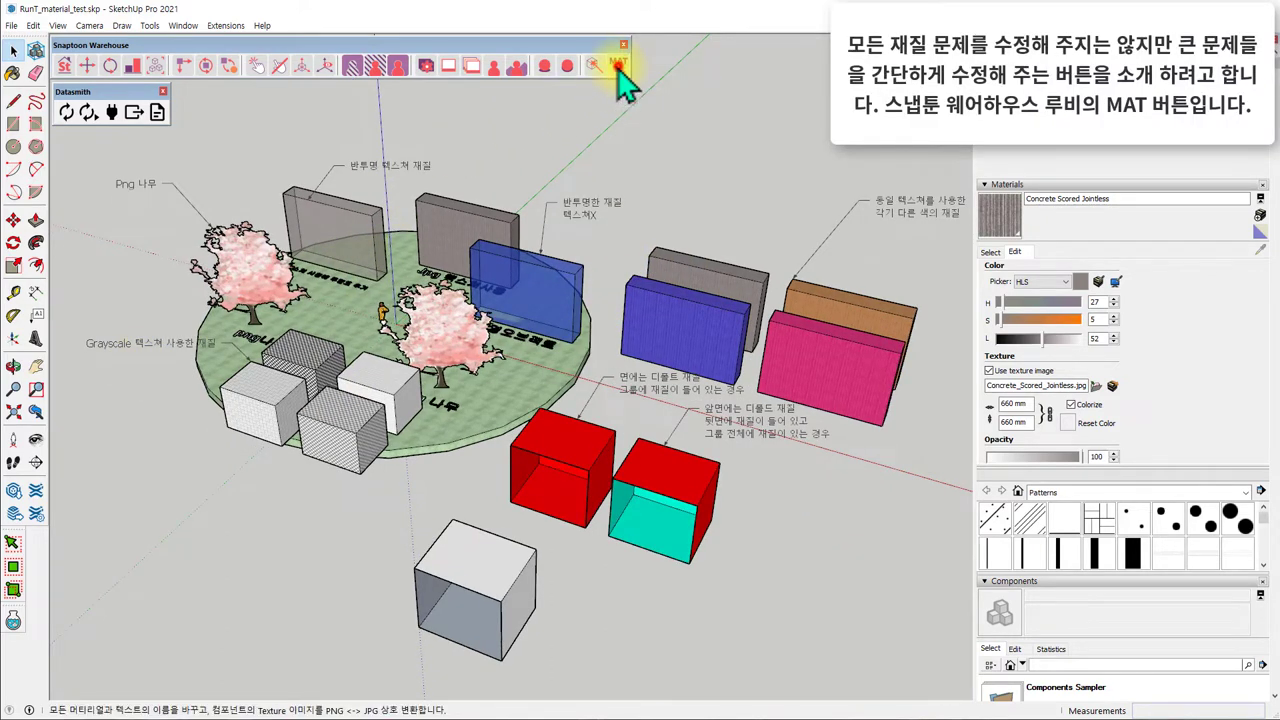
pyautogui.moveTo(635, 322); pyautogui.dragTo(500, 200)
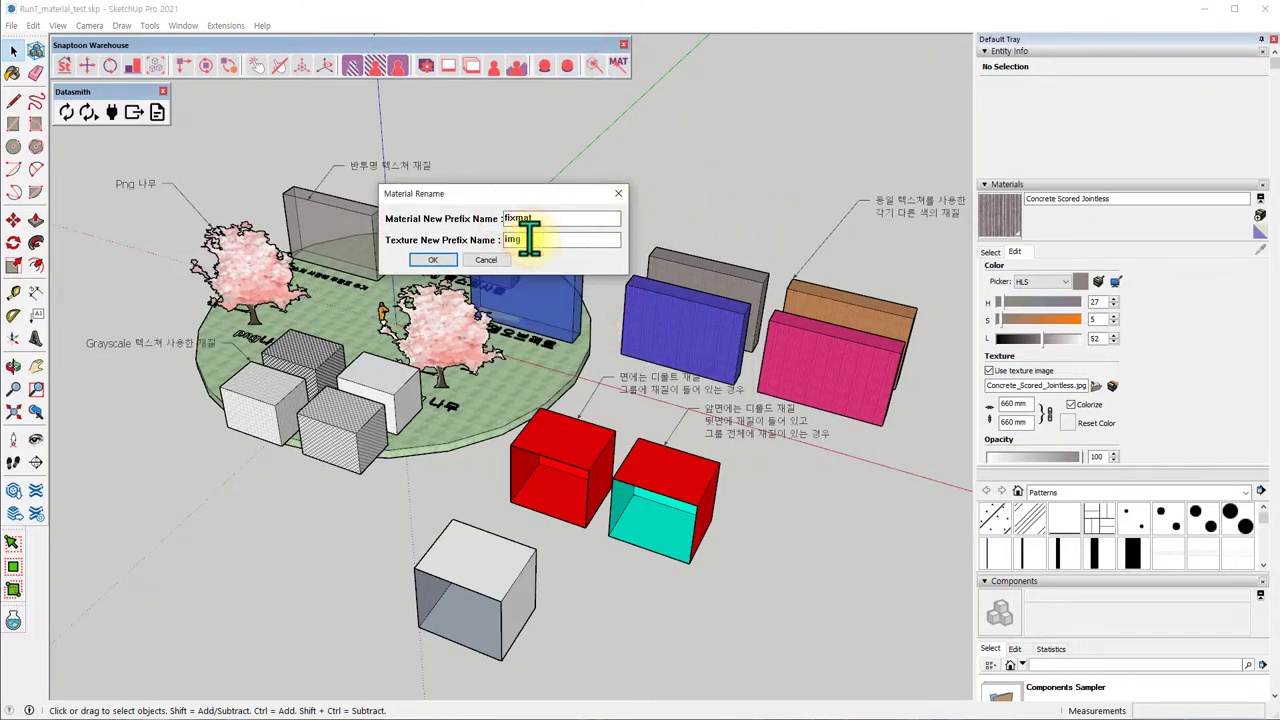
pyautogui.write('fix')
pyautogui.click(430, 262)
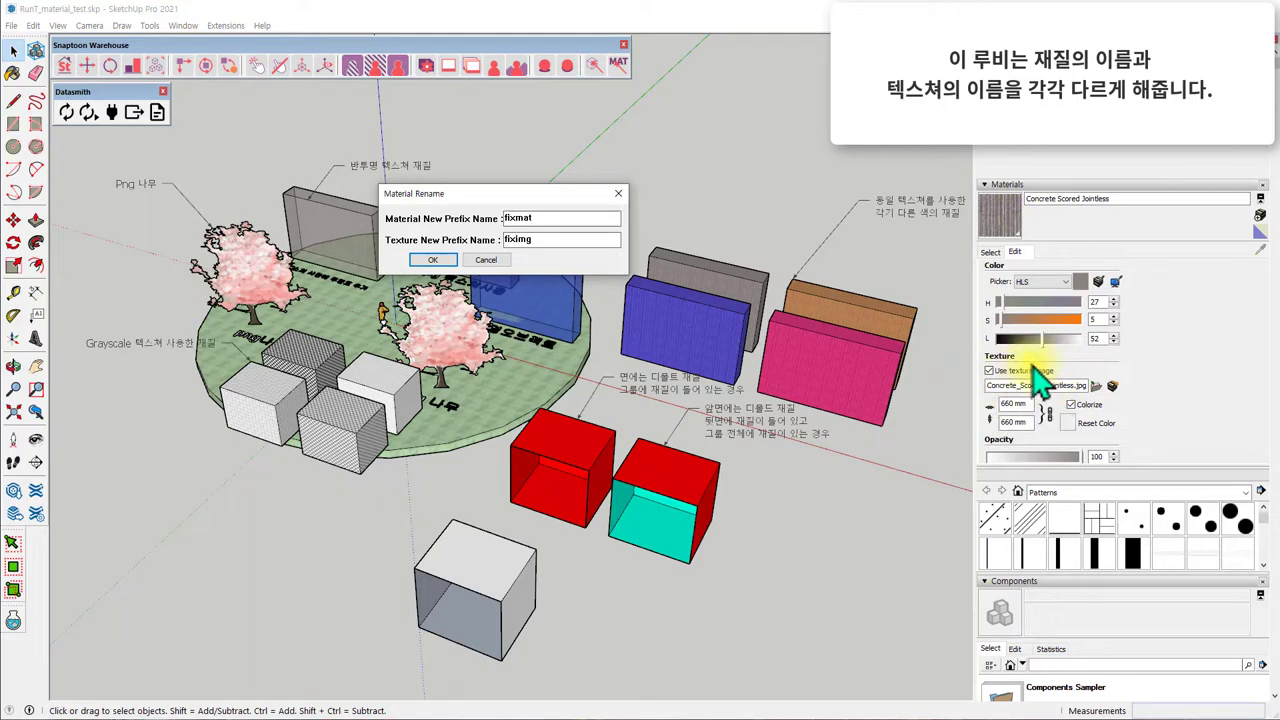
pyautogui.click(438, 260)
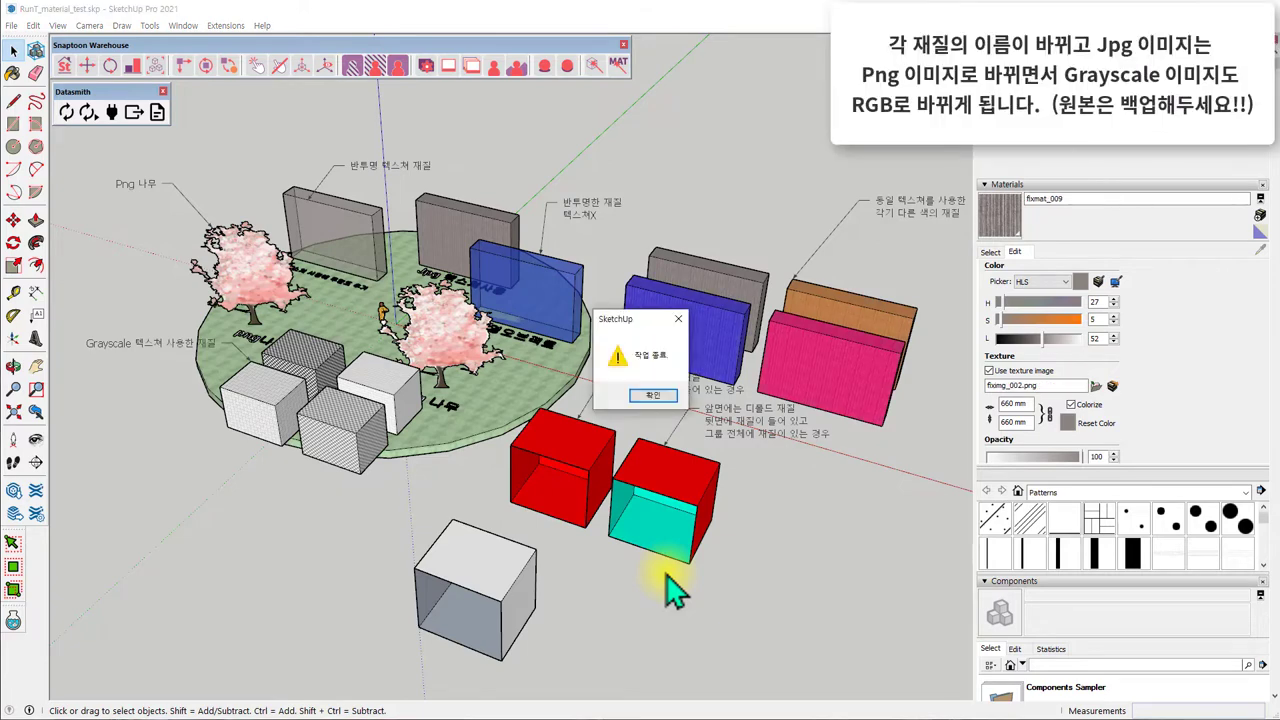
pyautogui.click(655, 396)
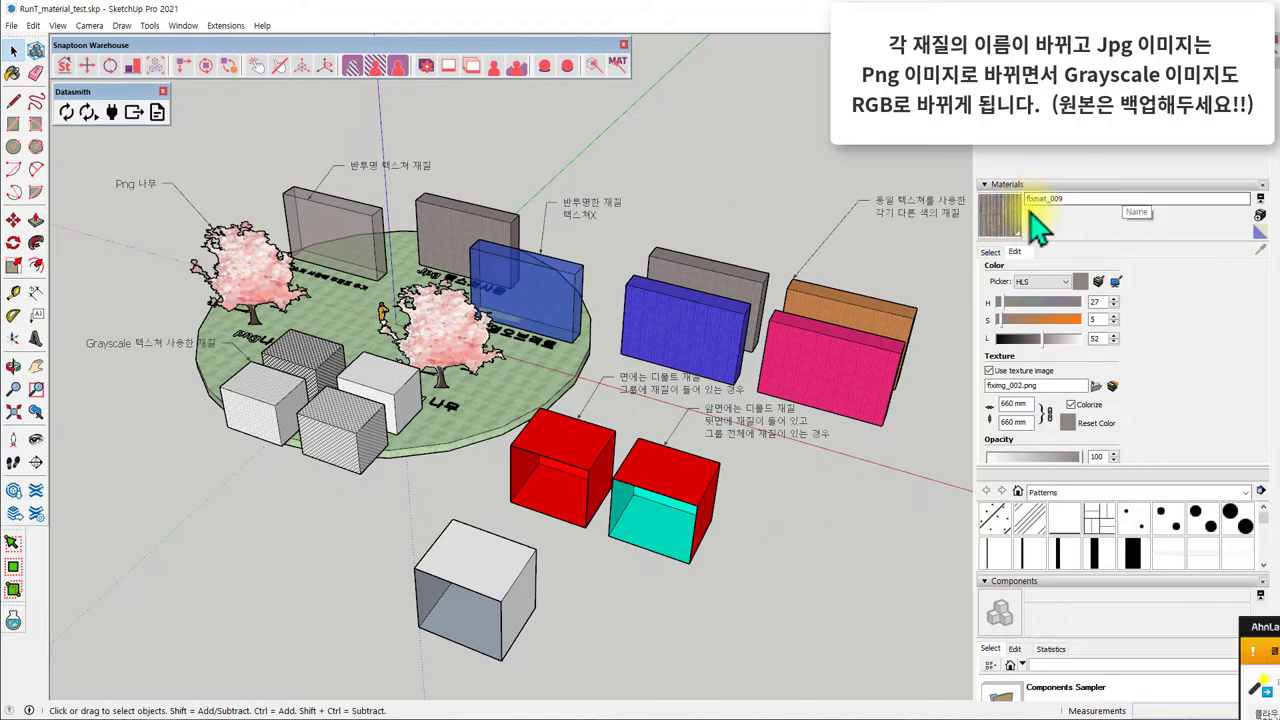
pyautogui.click(1047, 386)
pyautogui.click(860, 545)
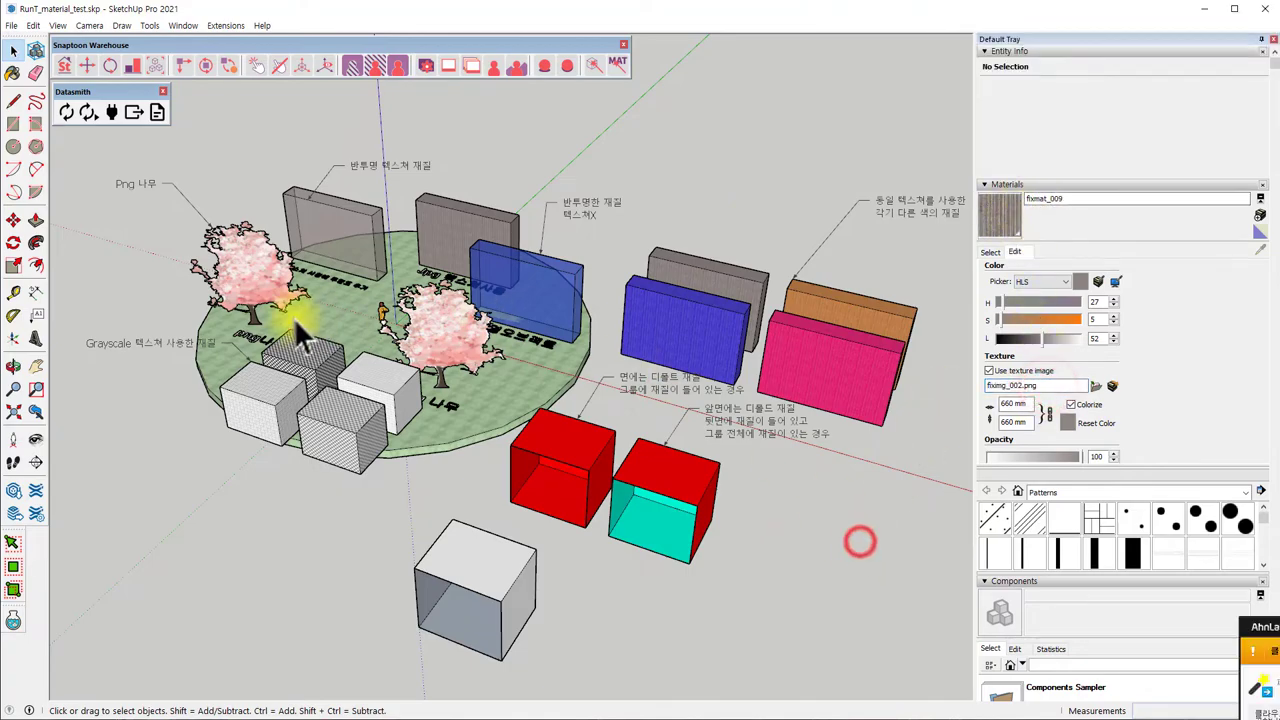
pyautogui.click(255, 285)
pyautogui.scroll(3, 245, 290)
pyautogui.scroll(3, 235, 300)
pyautogui.moveTo(235, 300)
pyautogui.mouseDown(button='middle')
pyautogui.moveTo(286, 186)
pyautogui.moveTo(510, 290)
pyautogui.mouseUp(button='middle')
pyautogui.click(1066, 388)
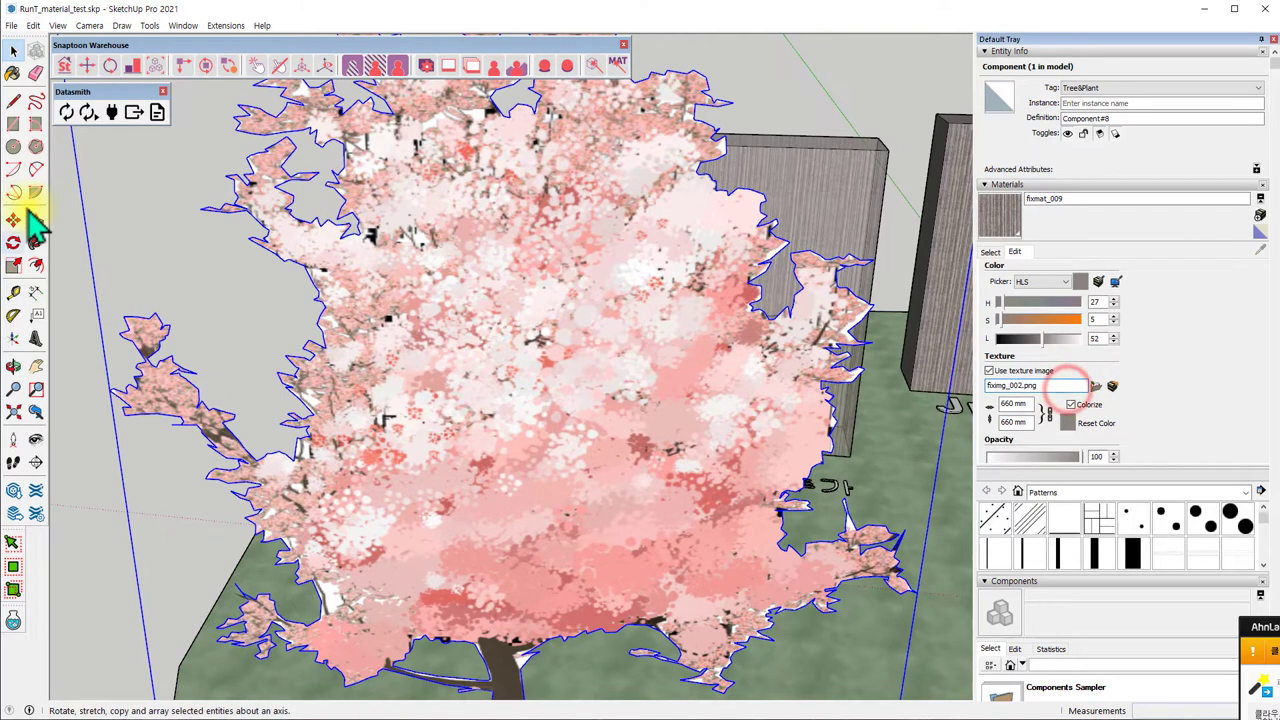
pyautogui.click(14, 75)
pyautogui.keyDown('alt'); pyautogui.click(525, 320); pyautogui.keyUp('alt')
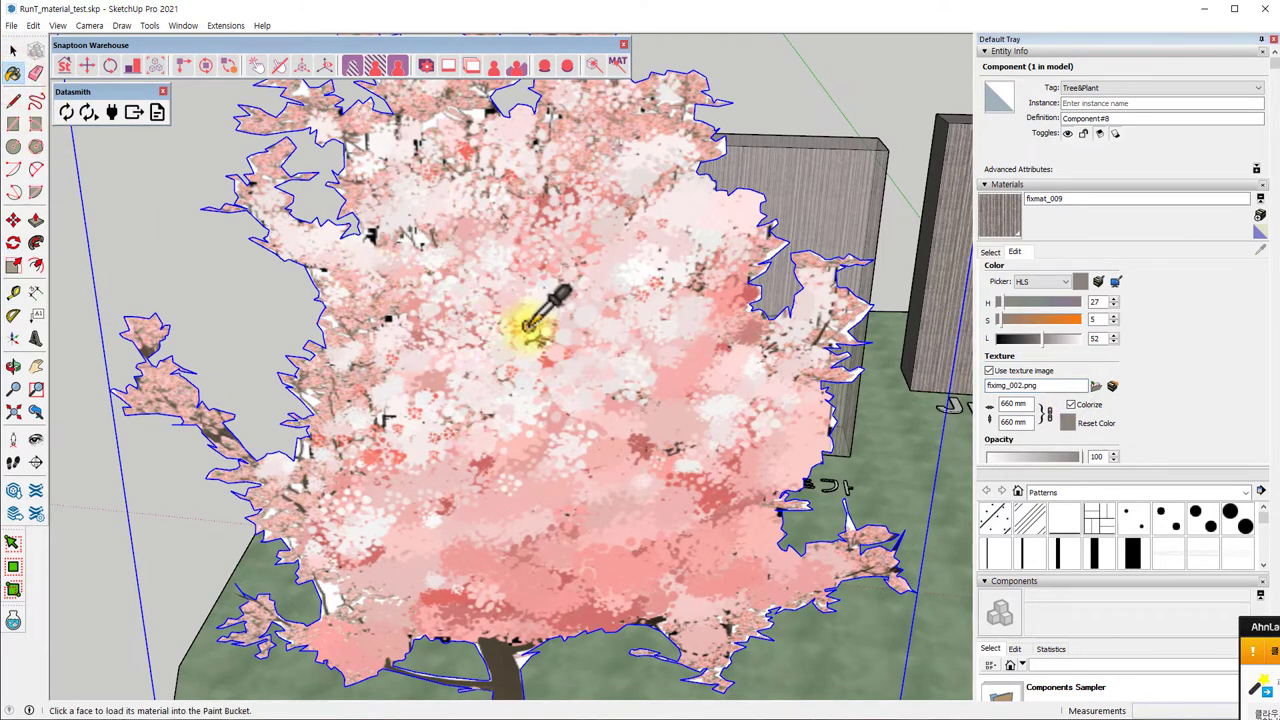
pyautogui.click(1043, 380)
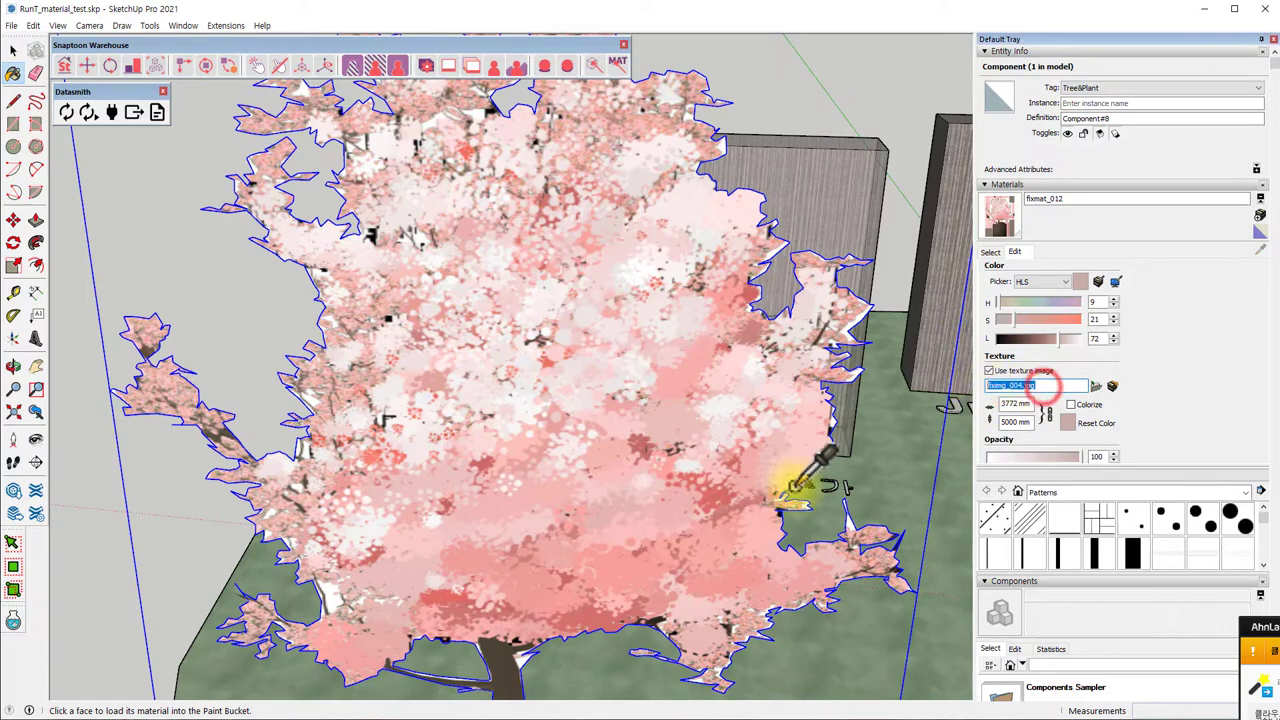
pyautogui.moveTo(800, 486); pyautogui.dragTo(100, 500, button='middle')
pyautogui.moveTo(310, 285)
pyautogui.mouseDown(button='middle')
pyautogui.moveTo(443, 386)
pyautogui.moveTo(531, 288)
pyautogui.mouseUp(button='middle')
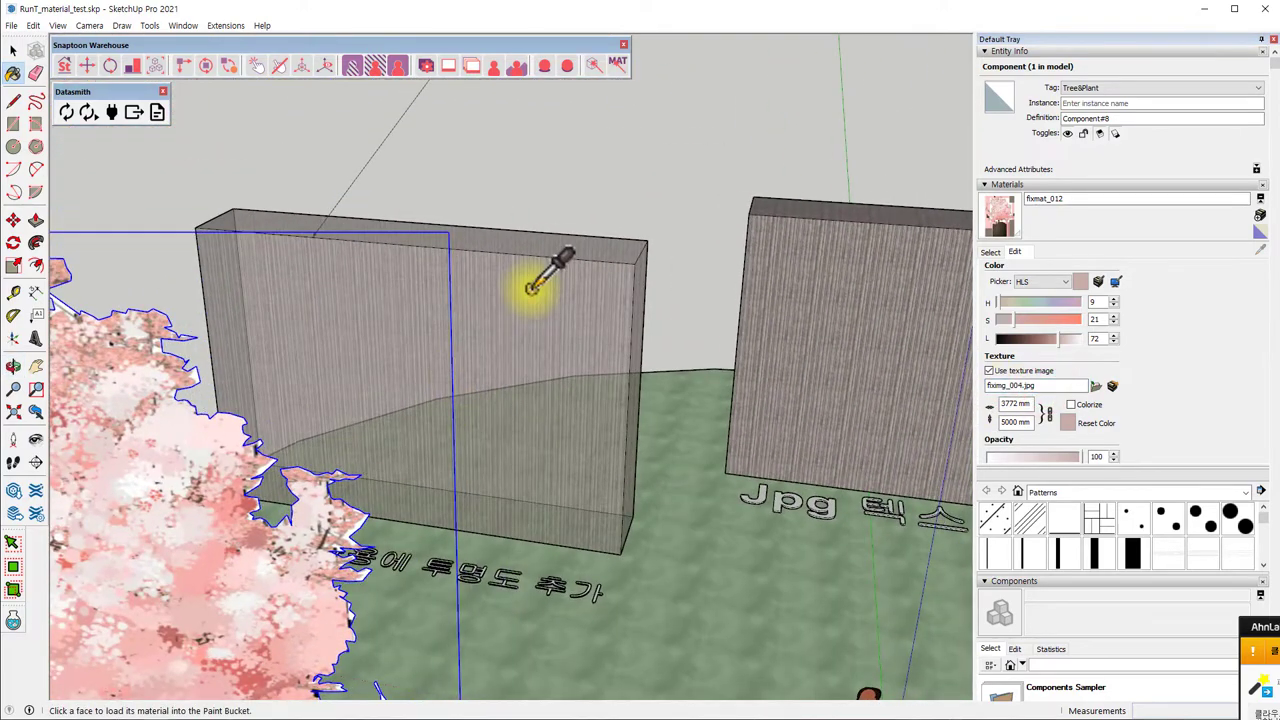
pyautogui.keyDown('alt'); pyautogui.click(531, 288); pyautogui.keyUp('alt')
pyautogui.click(1043, 386)
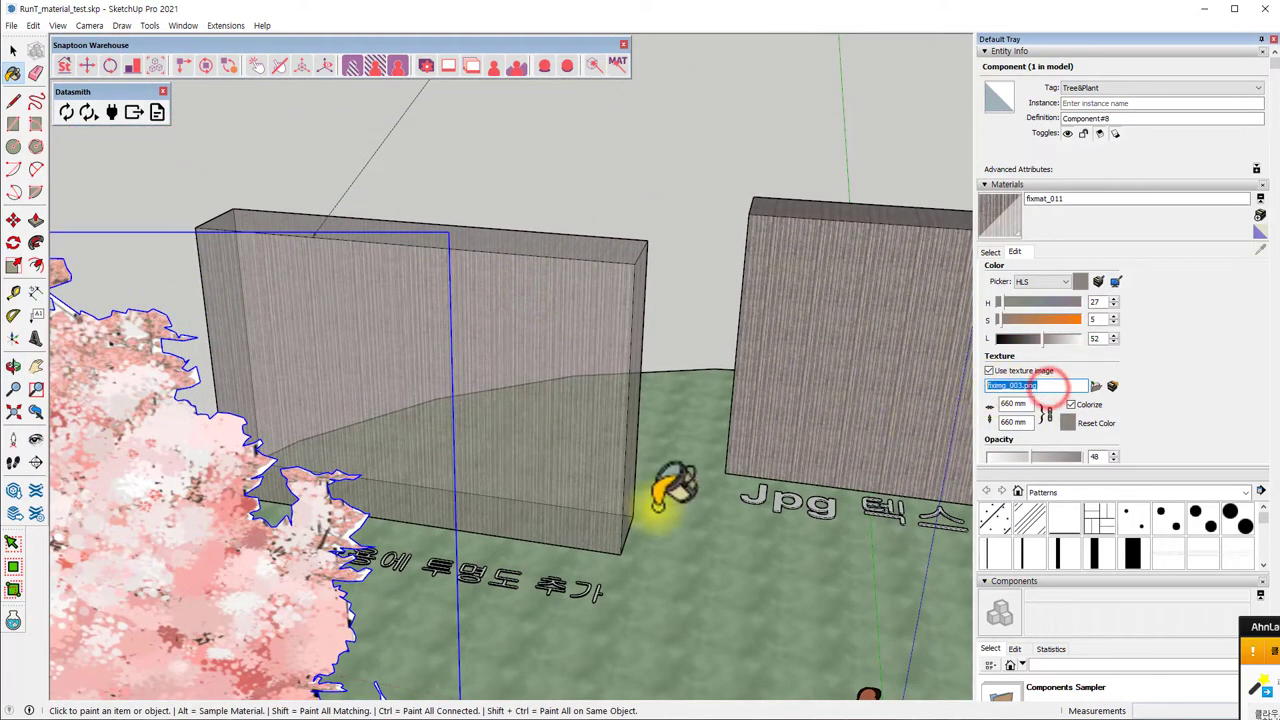
pyautogui.scroll(-3, 663, 491)
pyautogui.scroll(-2, 551, 514)
pyautogui.moveTo(620, 435); pyautogui.dragTo(571, 366, button='middle')
pyautogui.keyDown('alt'); pyautogui.click(560, 374); pyautogui.keyUp('alt')
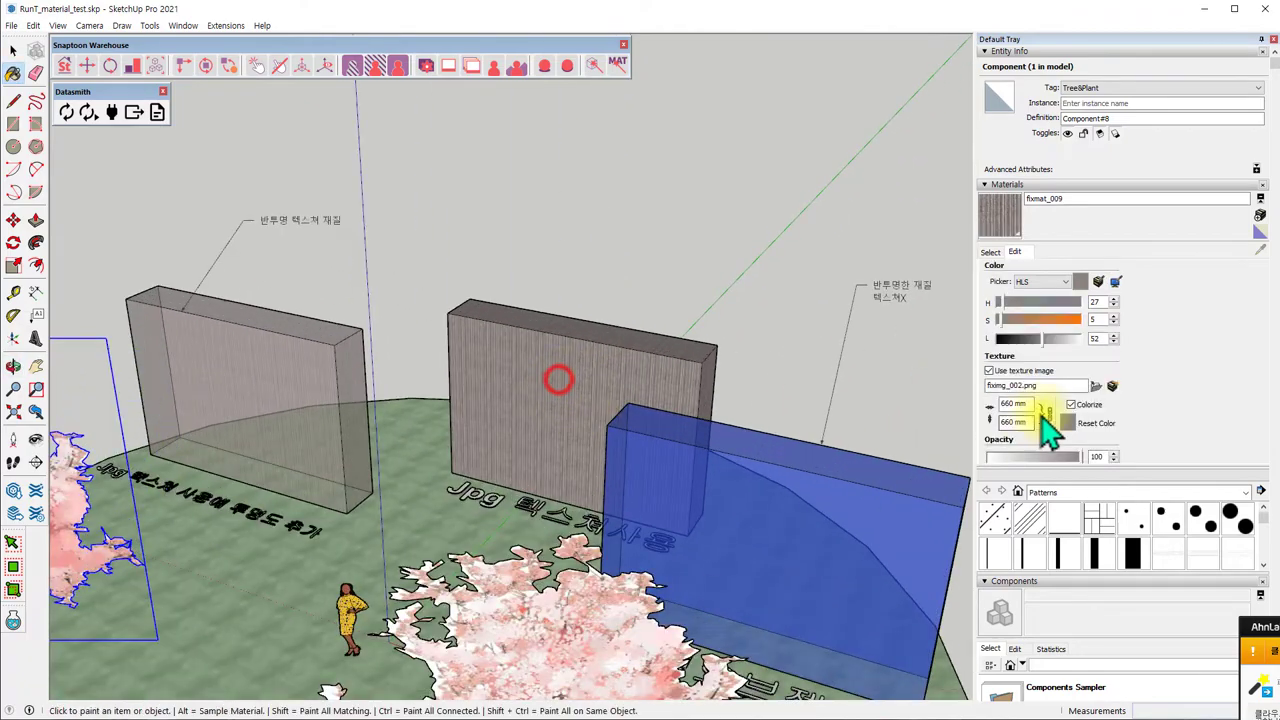
pyautogui.scroll(-3, 580, 615)
pyautogui.scroll(-2, 514, 500)
pyautogui.scroll(-3, 514, 414)
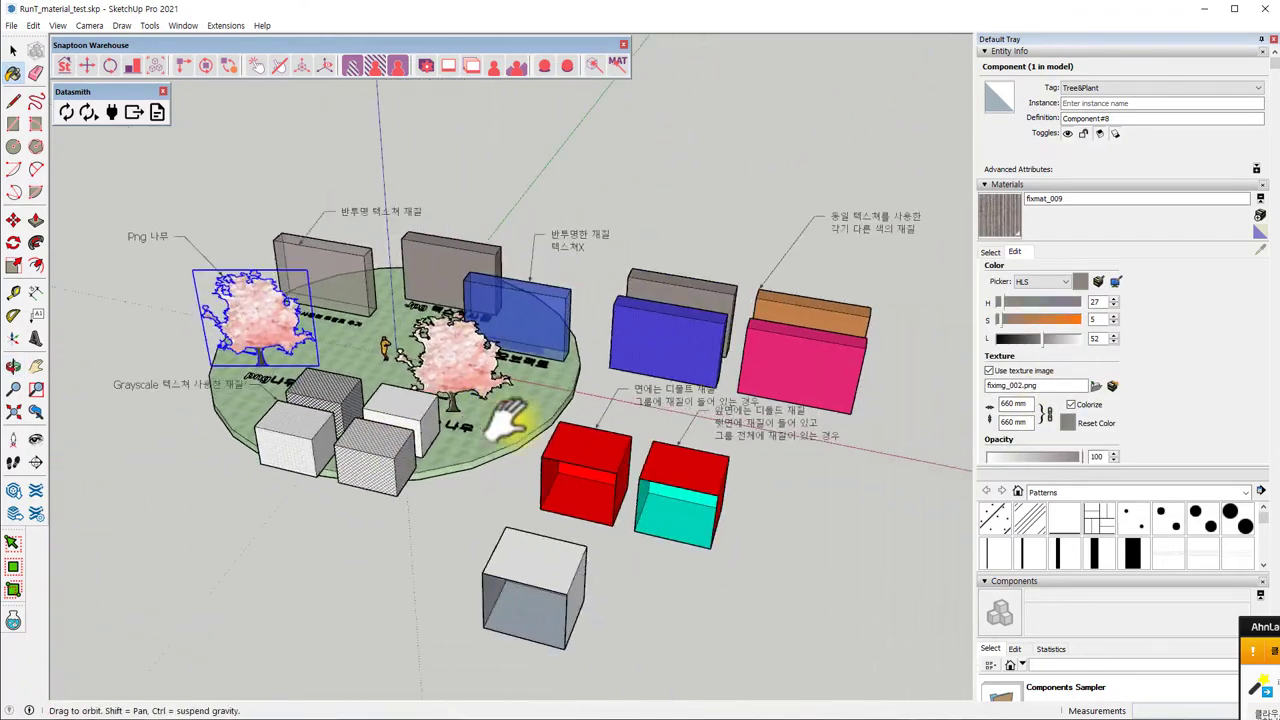
# - Re-export to Datasmith, renaming Test00001.udatasmith to Test00001_Fix.udatasmith
pyautogui.press('space')
pyautogui.click(645, 578)
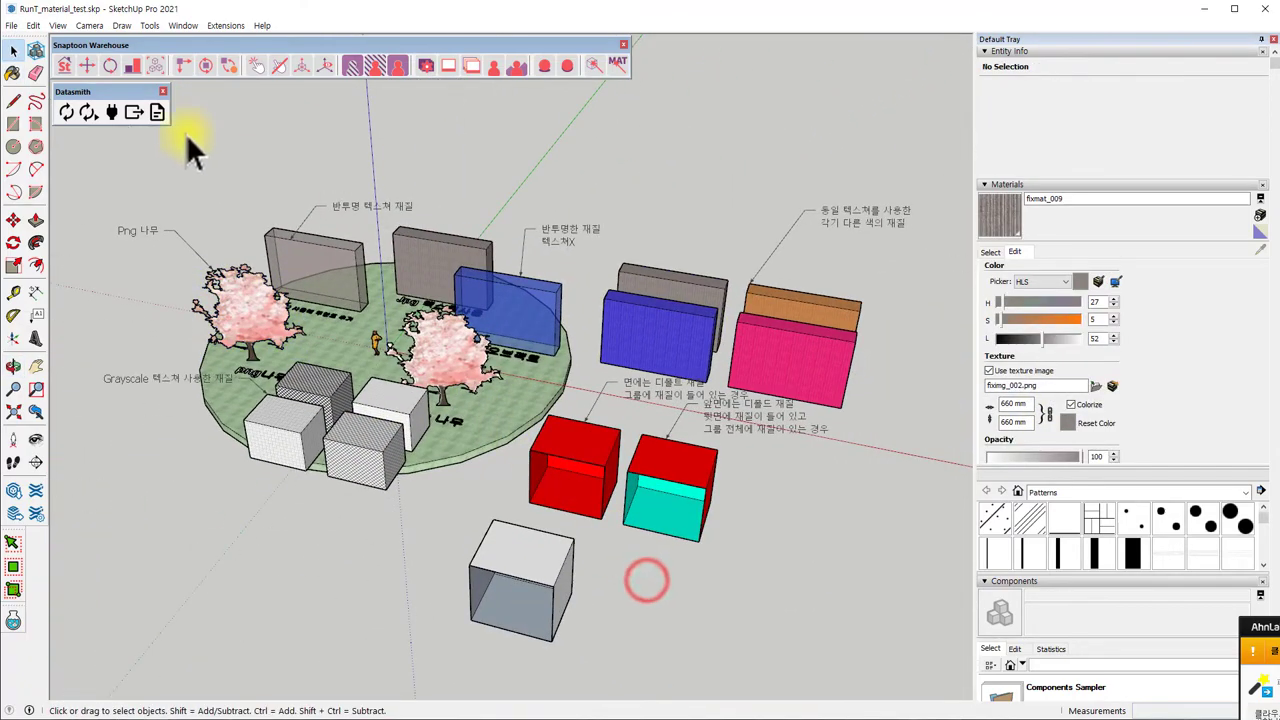
pyautogui.click(133, 112)
pyautogui.click(254, 603)
pyautogui.click(490, 245)
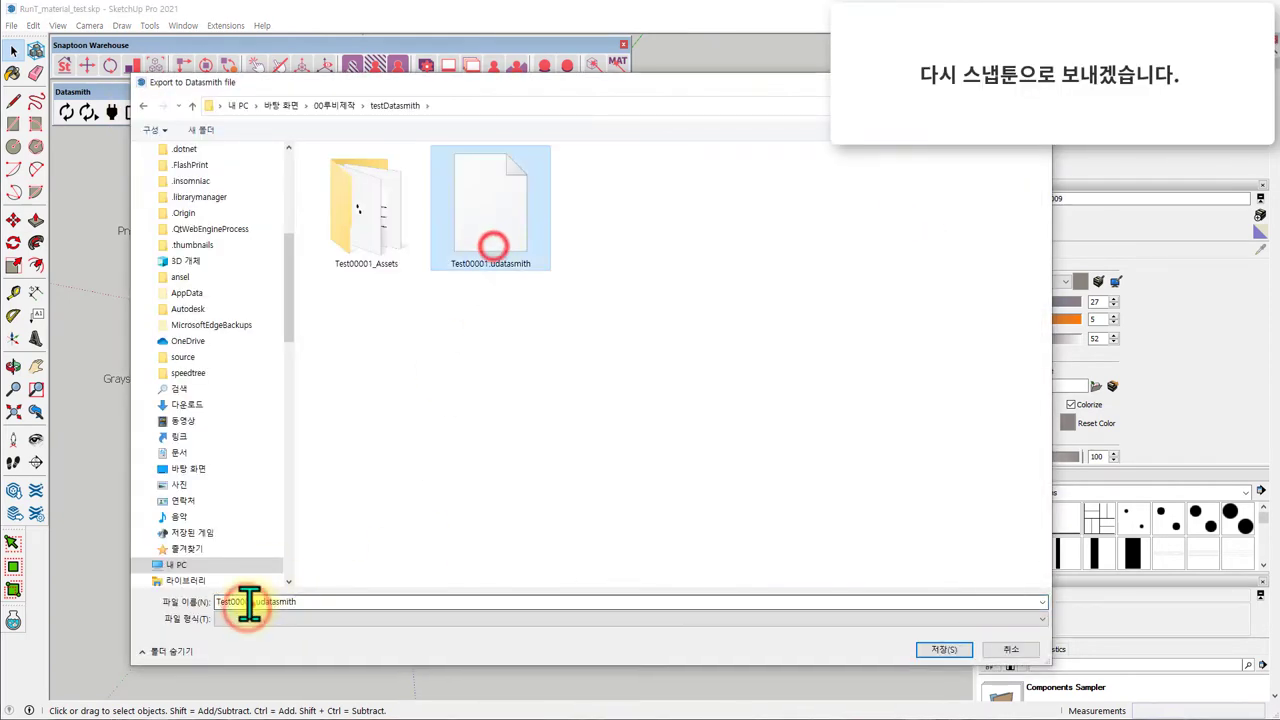
pyautogui.click(252, 605)
pyautogui.write('_Fix')
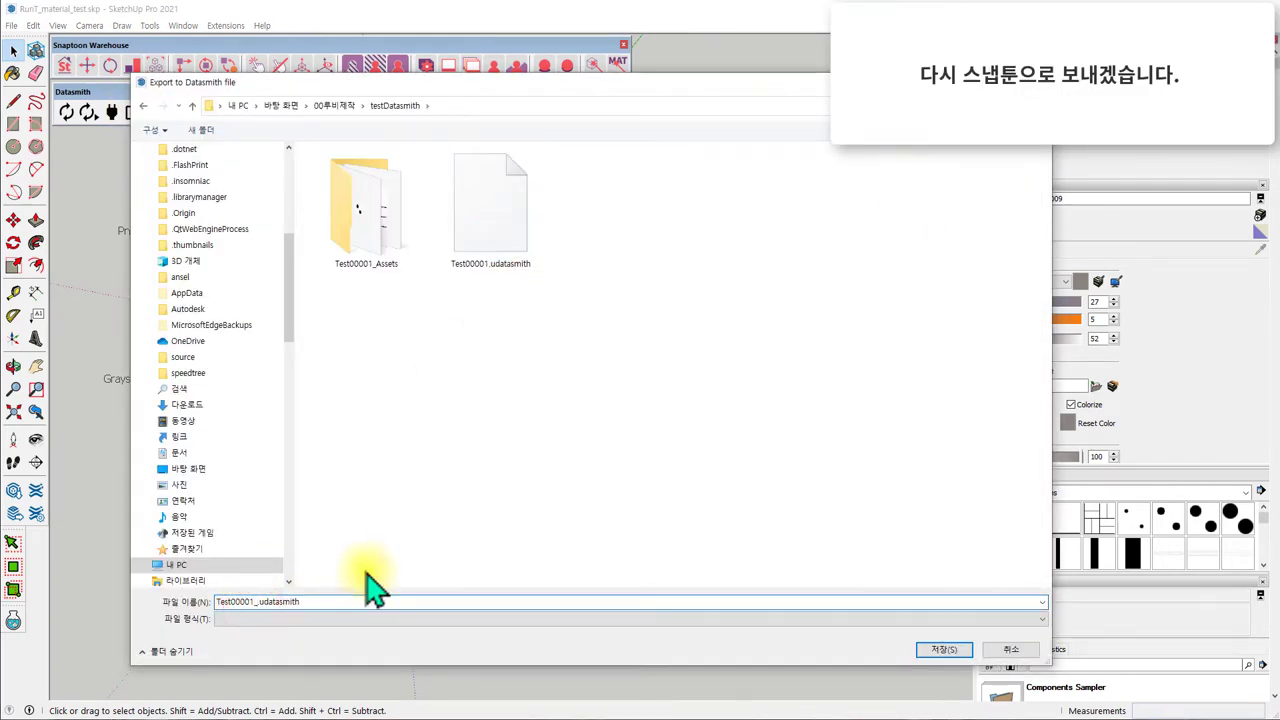
pyautogui.click(944, 649)
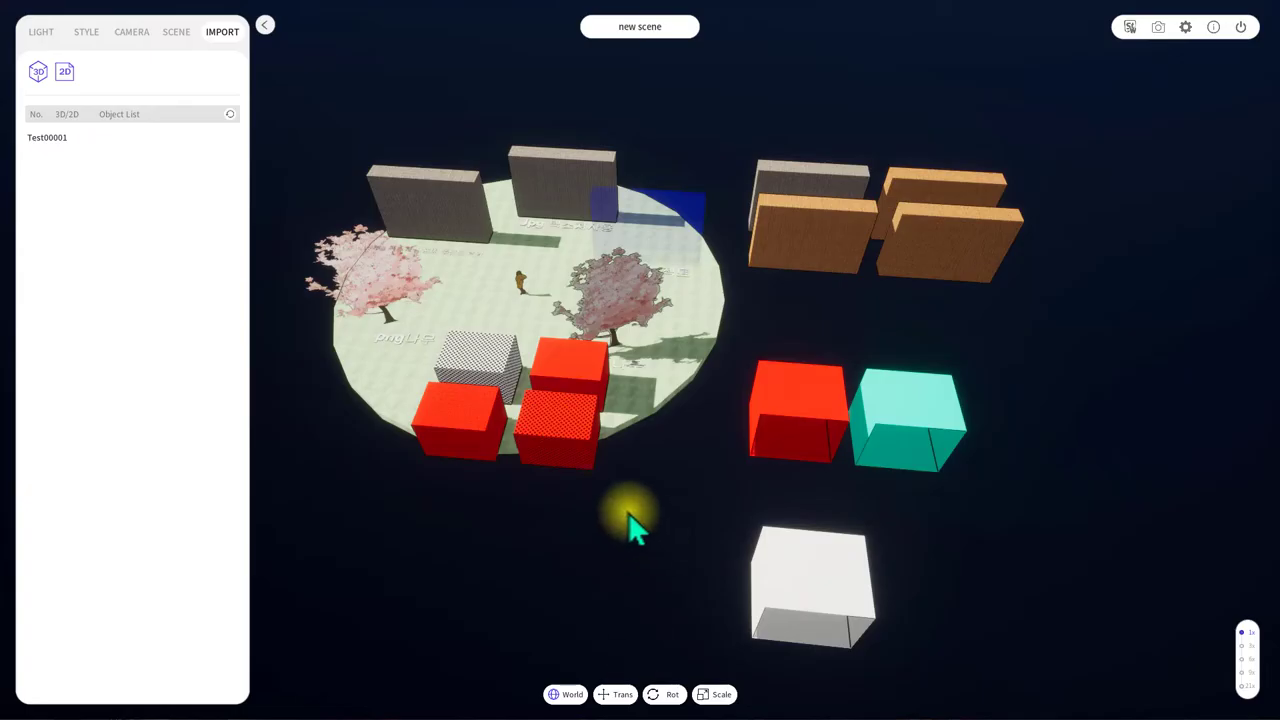
# - Import Test00001_Fix.udatasmith into the Snaptoon scene
pyautogui.scroll(-5, 615, 480)
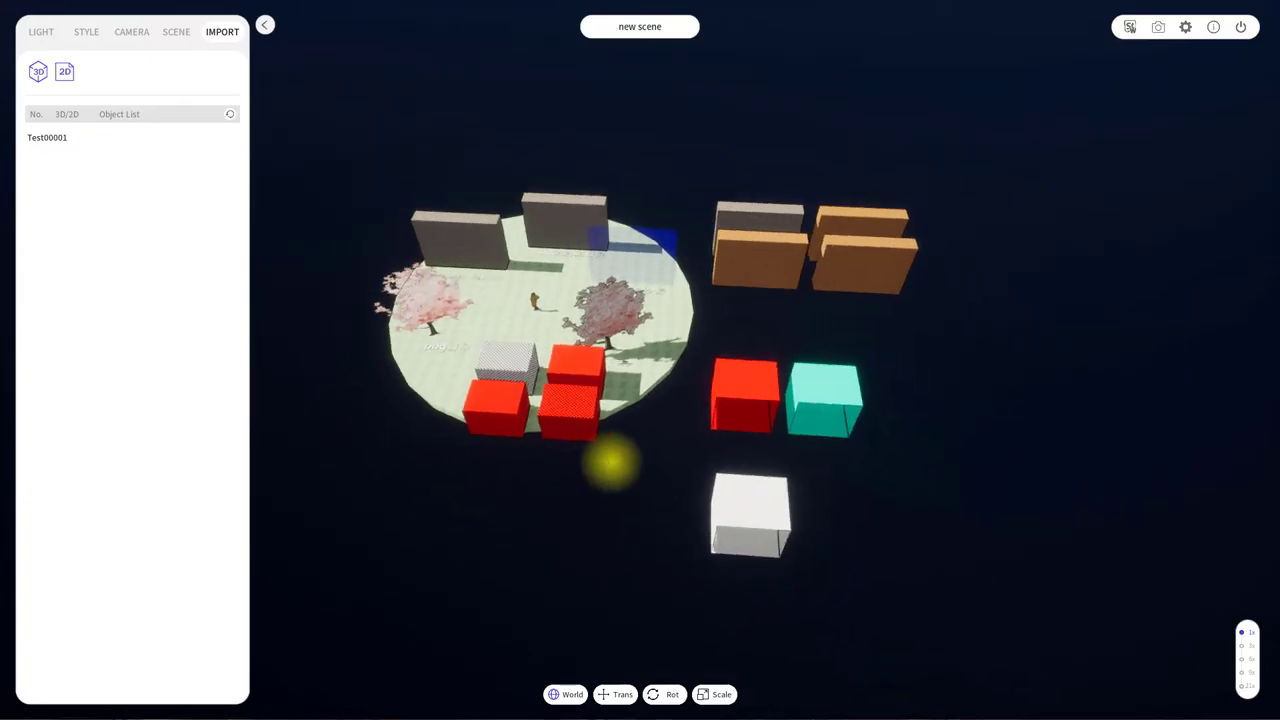
pyautogui.click(37, 71)
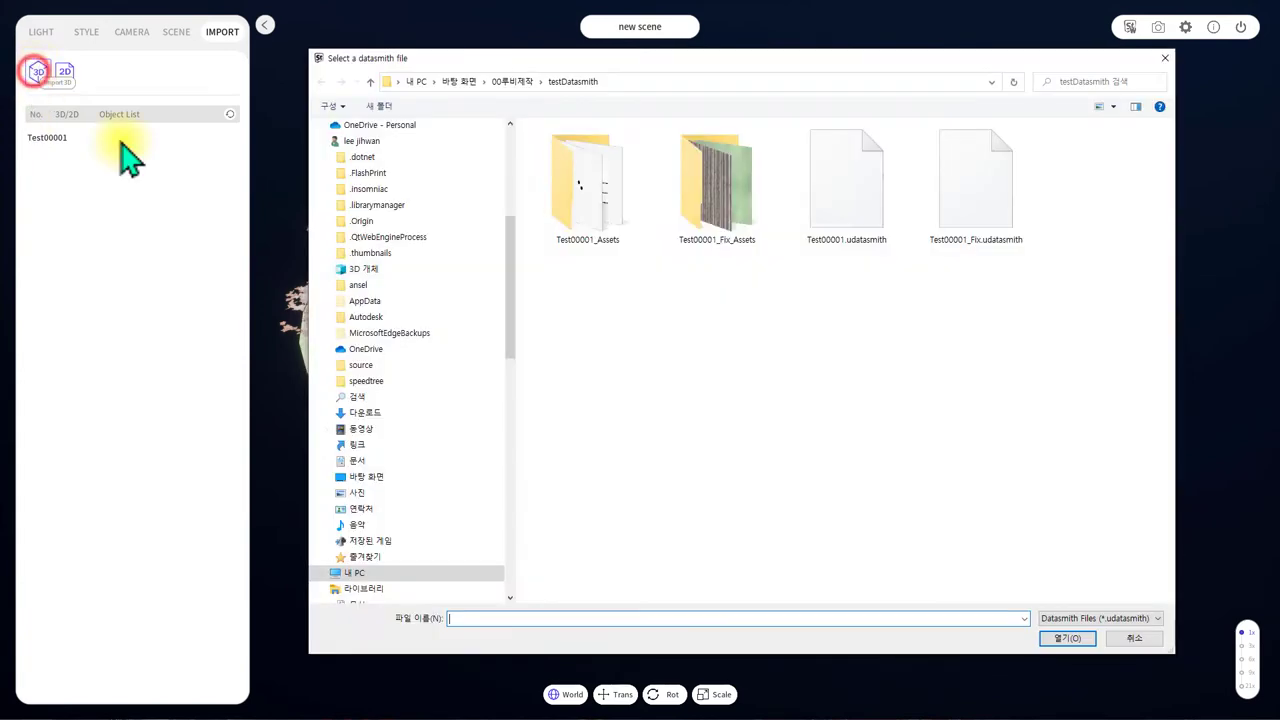
pyautogui.click(976, 207)
pyautogui.click(1052, 638)
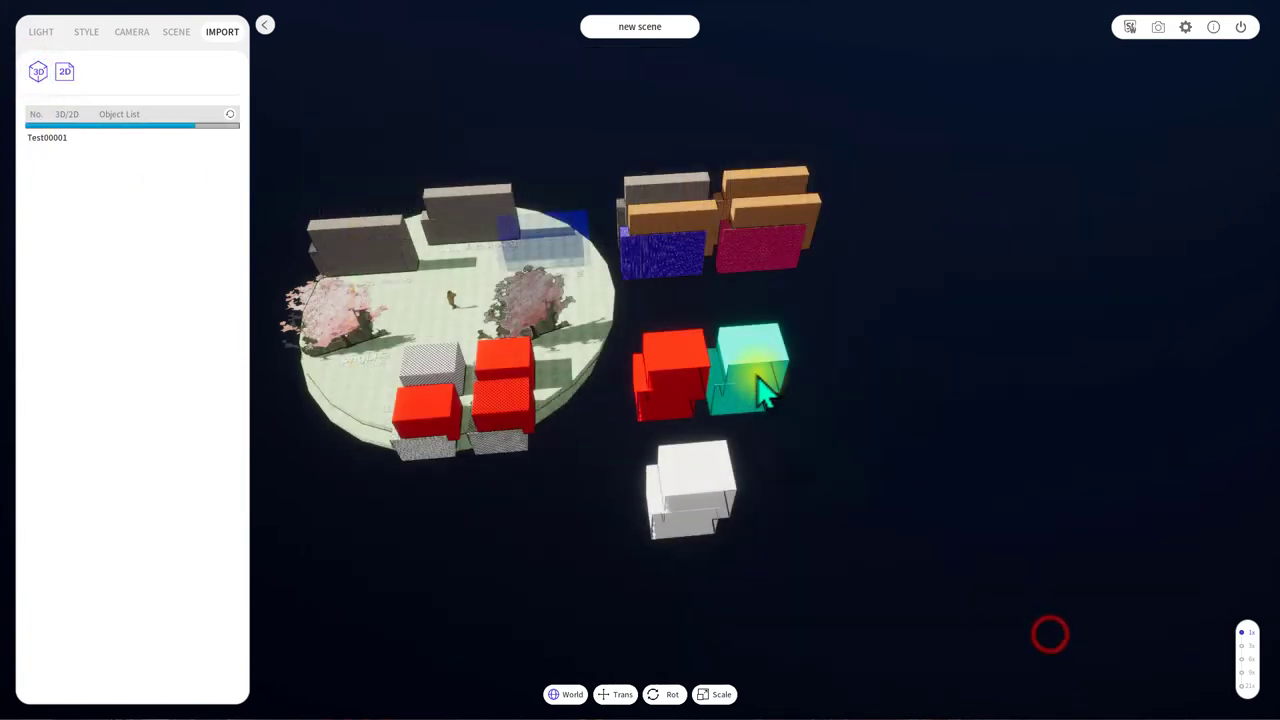
# - Select the new Test00001_Fix scene and drag it off the original
pyautogui.scroll(-5, 482, 462)
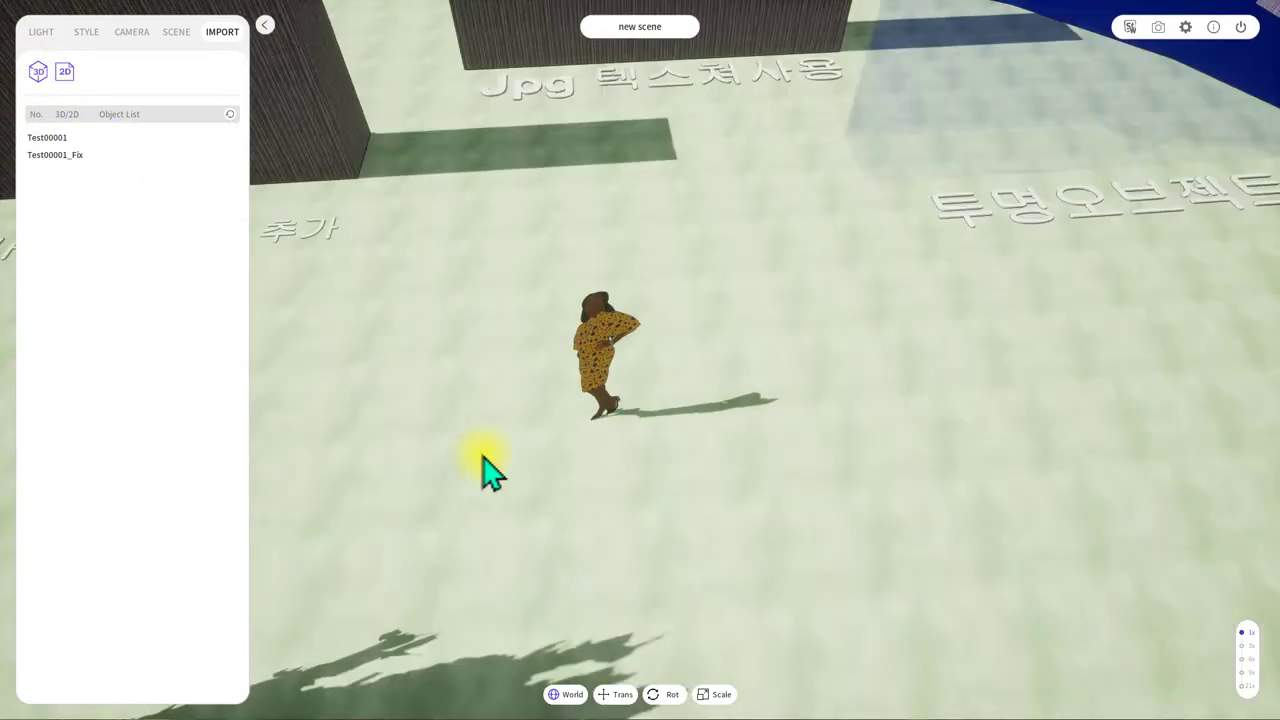
pyautogui.scroll(-4, 480, 458)
pyautogui.scroll(-3, 480, 458)
pyautogui.click(674, 388)
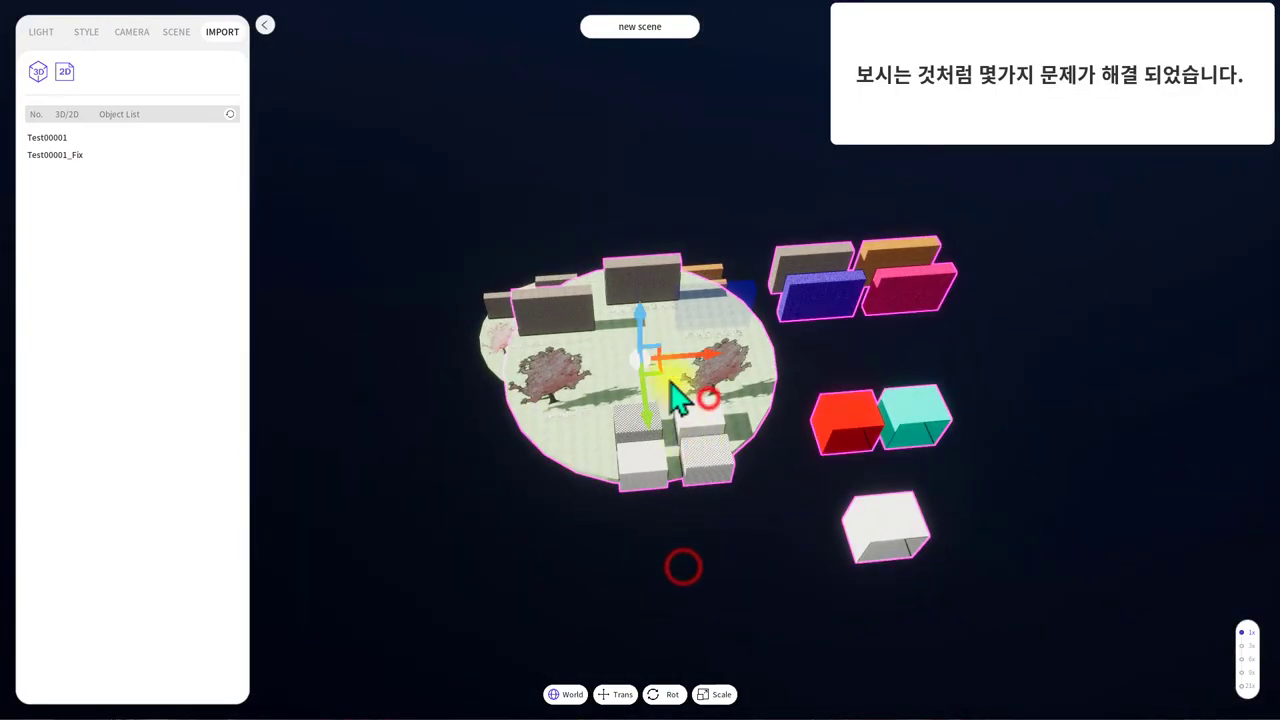
pyautogui.moveTo(674, 388)
pyautogui.mouseDown()
pyautogui.moveTo(1000, 300)
pyautogui.moveTo(905, 562)
pyautogui.moveTo(766, 371)
pyautogui.moveTo(814, 329)
pyautogui.moveTo(880, 322)
pyautogui.mouseUp()
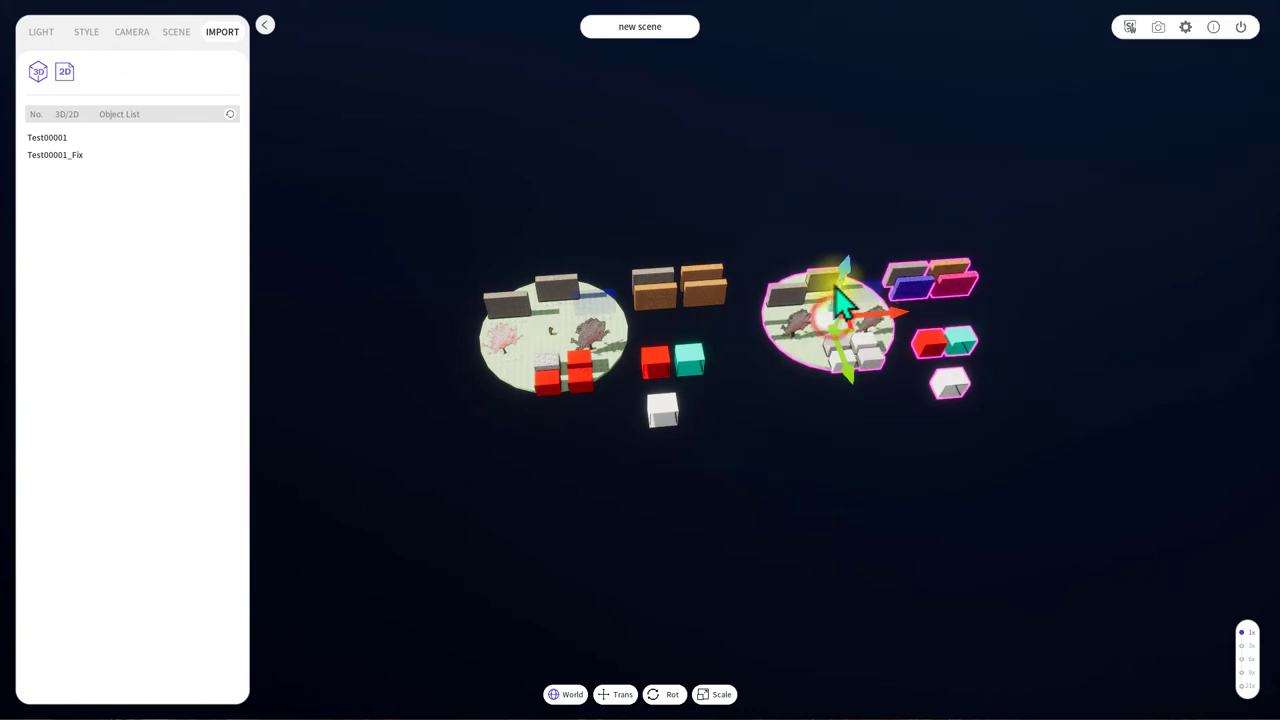
# - Tilt the view to see both scene discs, selecting the group under the red cube
pyautogui.scroll(2, 760, 291)
pyautogui.scroll(3, 754, 284)
pyautogui.scroll(-3, 754, 290)
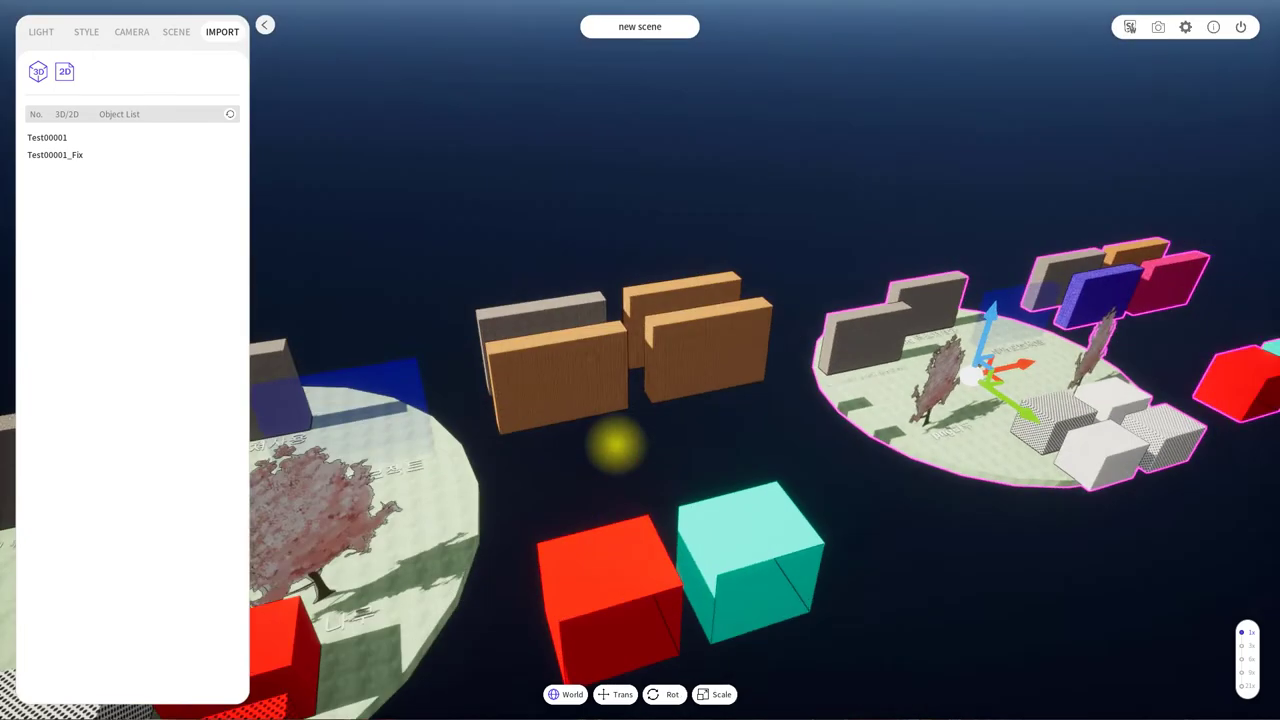
pyautogui.scroll(-2, 614, 443)
pyautogui.moveTo(723, 429); pyautogui.dragTo(710, 465)
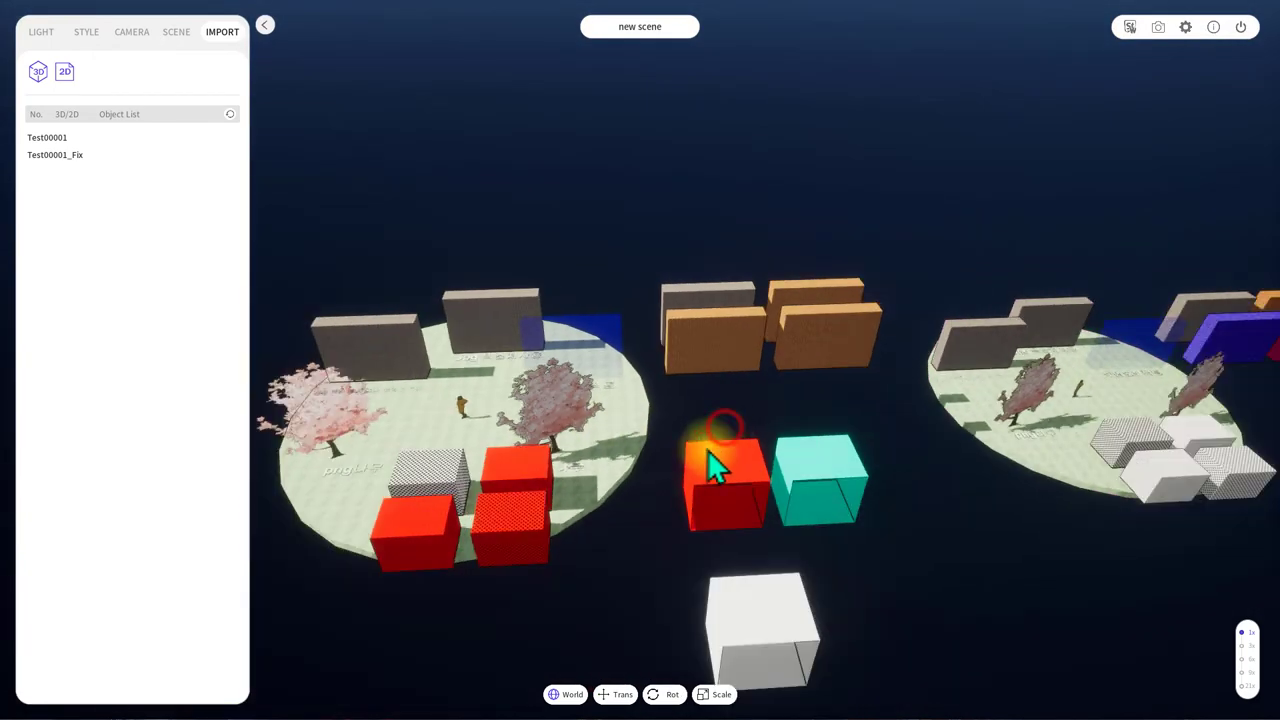
pyautogui.click(512, 440)
pyautogui.moveTo(520, 571); pyautogui.dragTo(1020, 423, button='middle')
pyautogui.click(1007, 410)
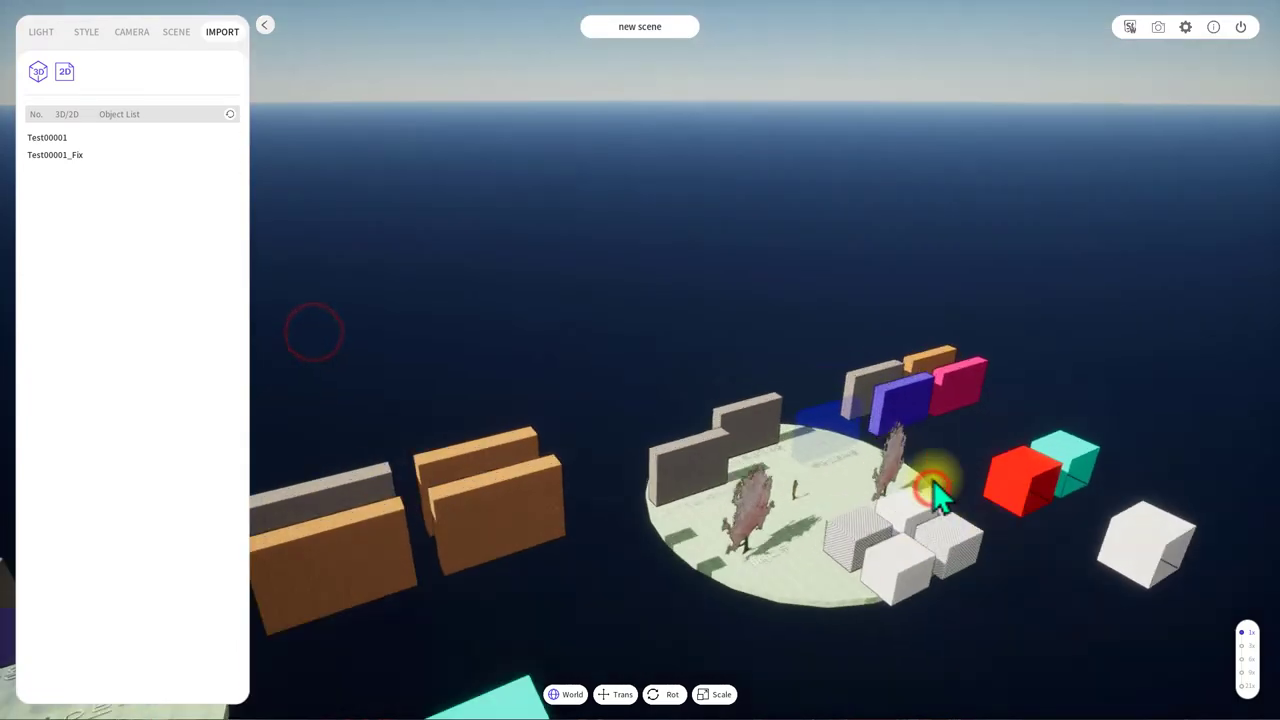
# - Orbit around the walls, inspecting the pink tree and the orange wall group
pyautogui.moveTo(932, 490); pyautogui.dragTo(785, 527, button='middle')
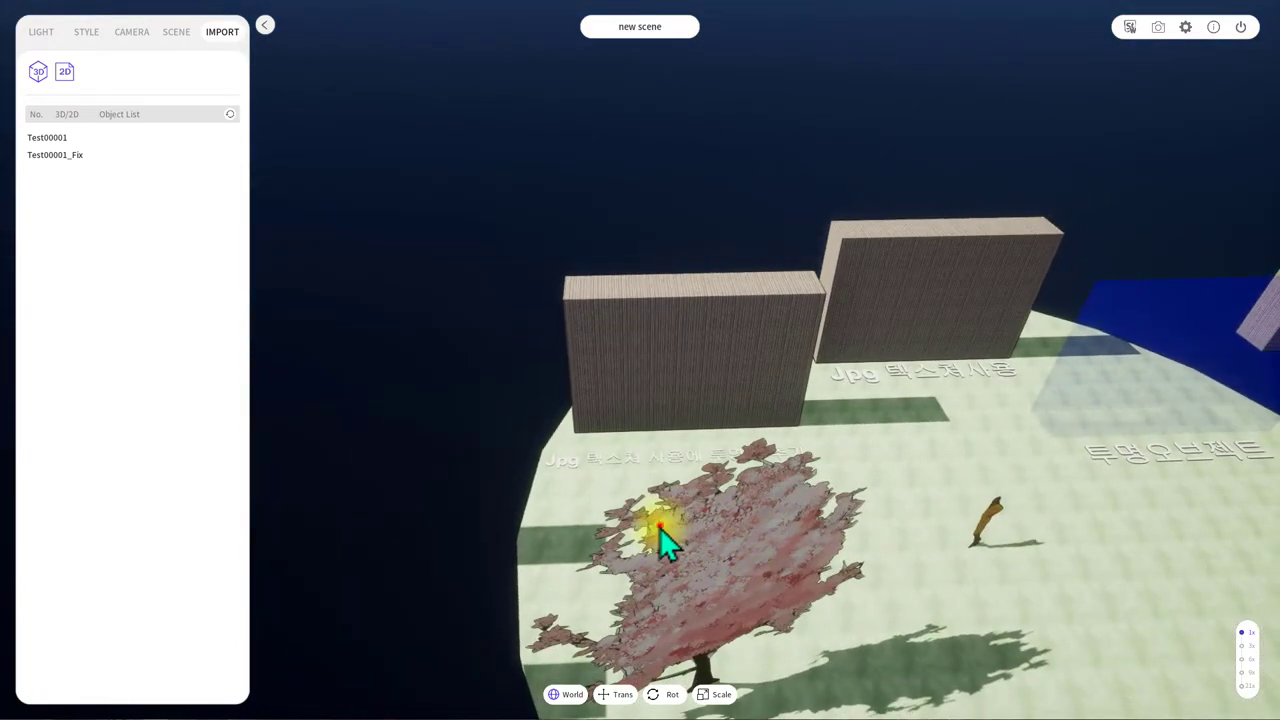
pyautogui.click(660, 524)
pyautogui.scroll(-5, 688, 522)
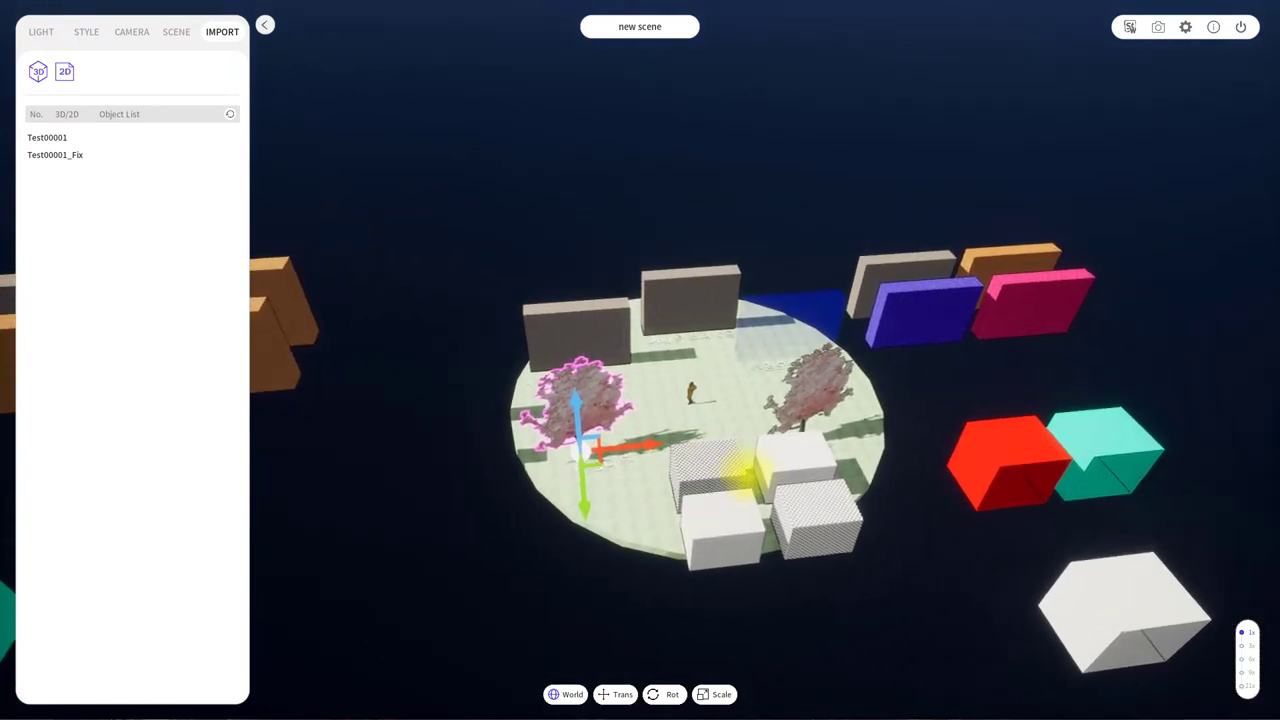
pyautogui.click(917, 320)
pyautogui.moveTo(1011, 319); pyautogui.dragTo(654, 151, button='middle')
pyautogui.click(530, 198)
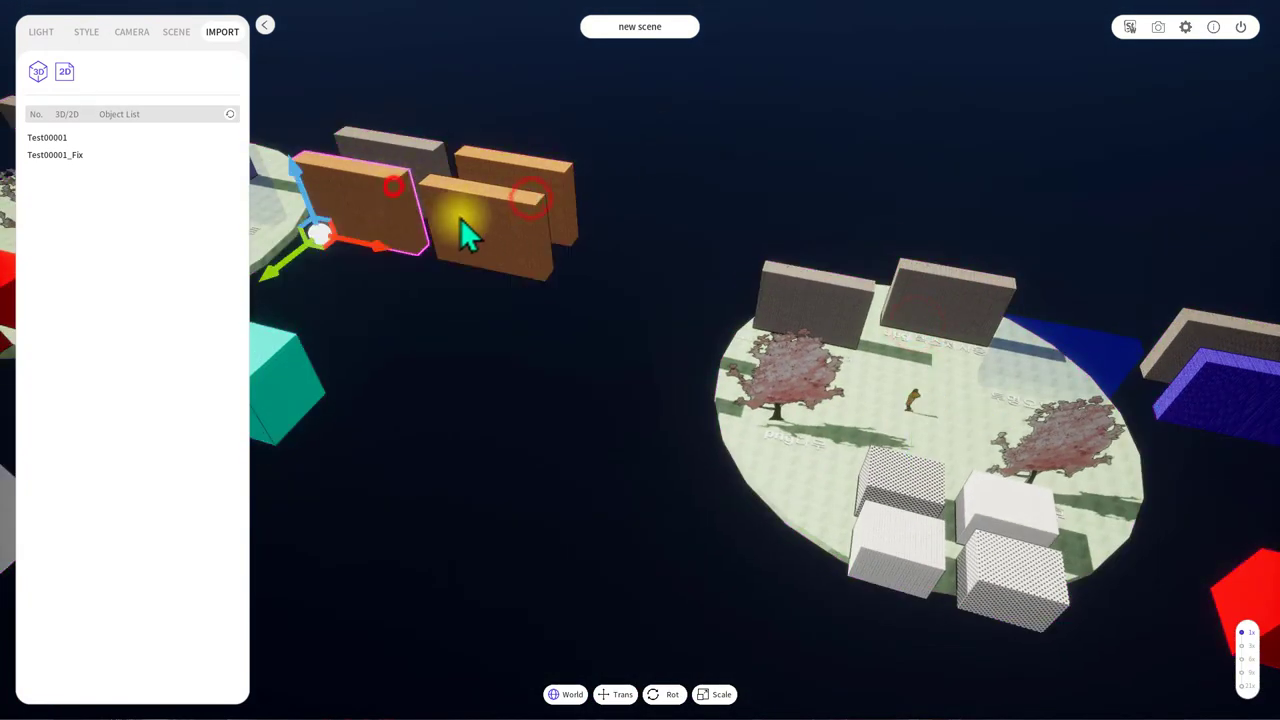
pyautogui.click(523, 182)
# - Orbit in close to compare the fixed scene's red and cyan boxes
pyautogui.moveTo(484, 264)
pyautogui.mouseDown(button='middle')
pyautogui.moveTo(530, 270)
pyautogui.moveTo(802, 234)
pyautogui.moveTo(914, 256)
pyautogui.moveTo(809, 324)
pyautogui.mouseUp(button='middle')
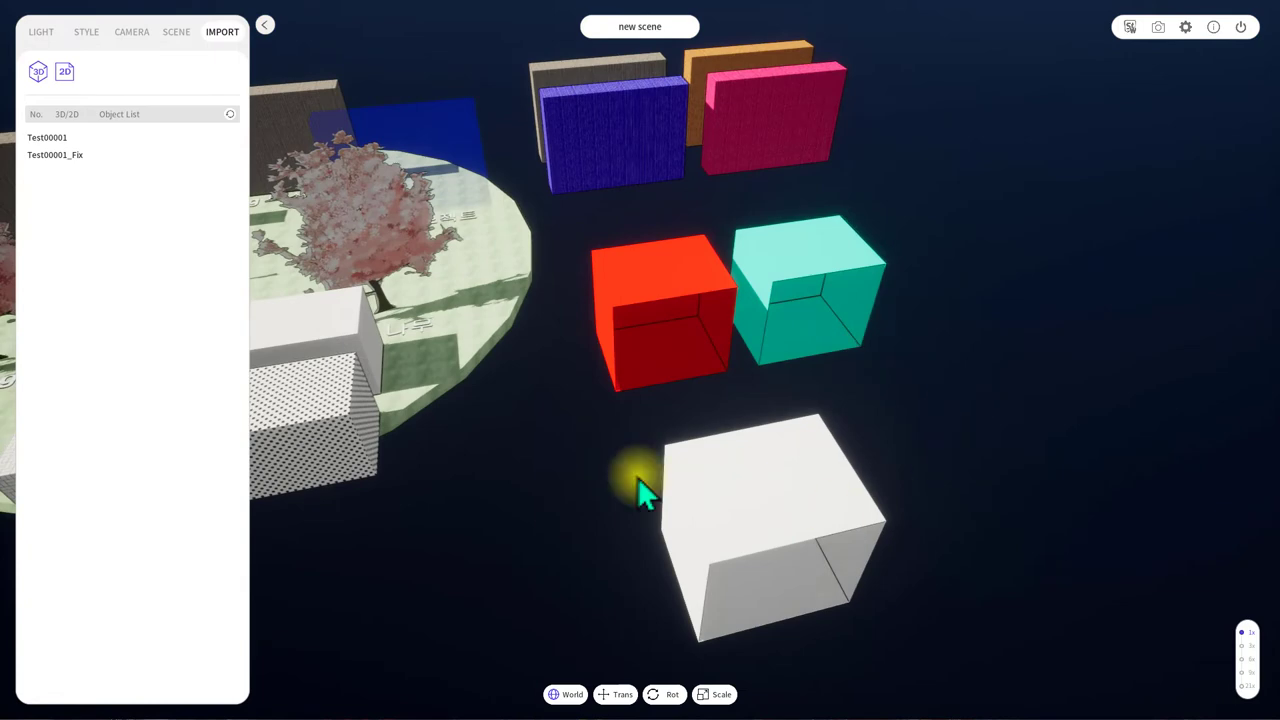
pyautogui.moveTo(637, 477)
pyautogui.mouseDown(button='middle')
pyautogui.moveTo(849, 371)
pyautogui.moveTo(829, 323)
pyautogui.mouseUp(button='middle')
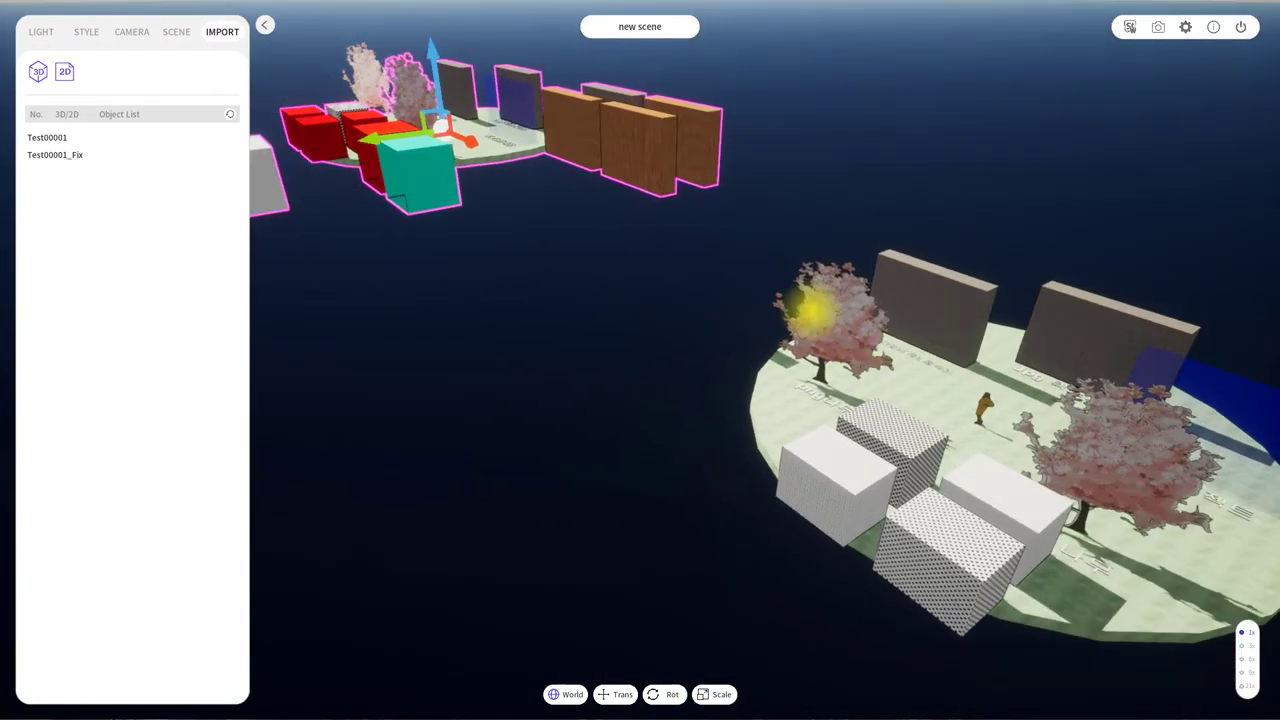
pyautogui.click(743, 319)
pyautogui.moveTo(635, 388); pyautogui.dragTo(837, 308, button='middle')
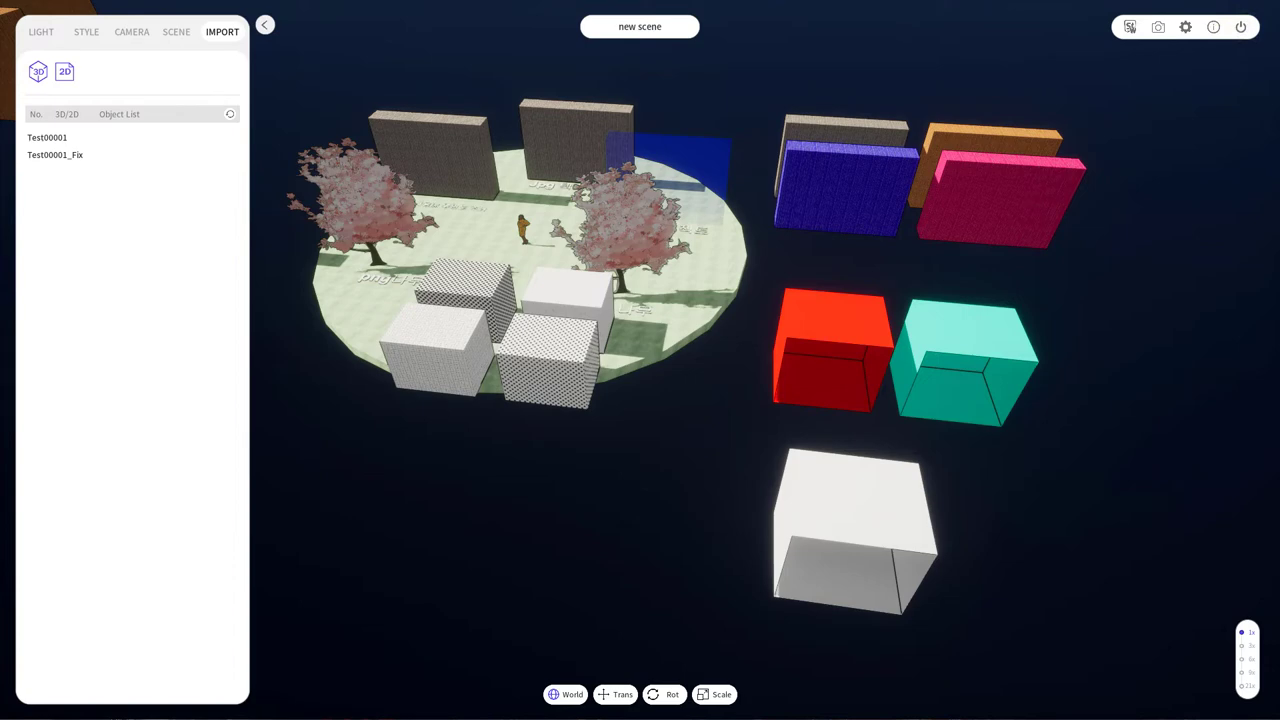
pyautogui.moveTo(536, 698); pyautogui.dragTo(614, 486, button='middle')
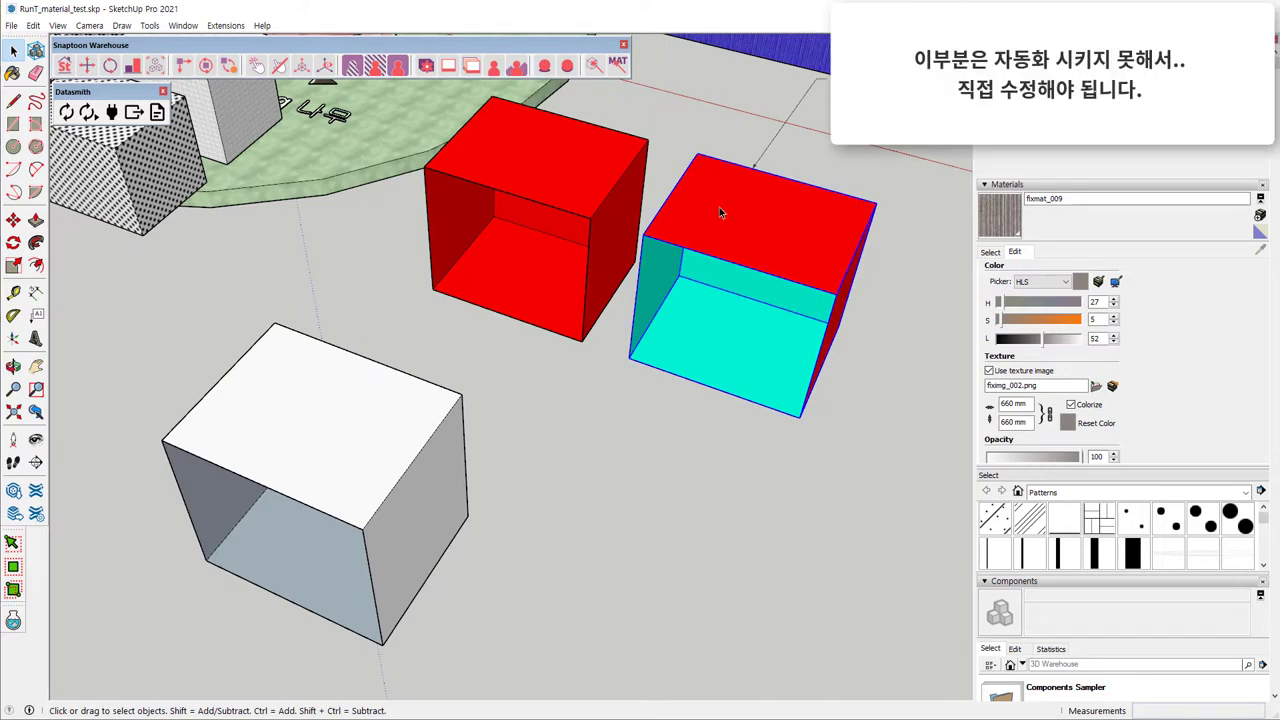
# - Explode the red-and-cyan box group and regroup its geometry
pyautogui.rightClick(707, 205)
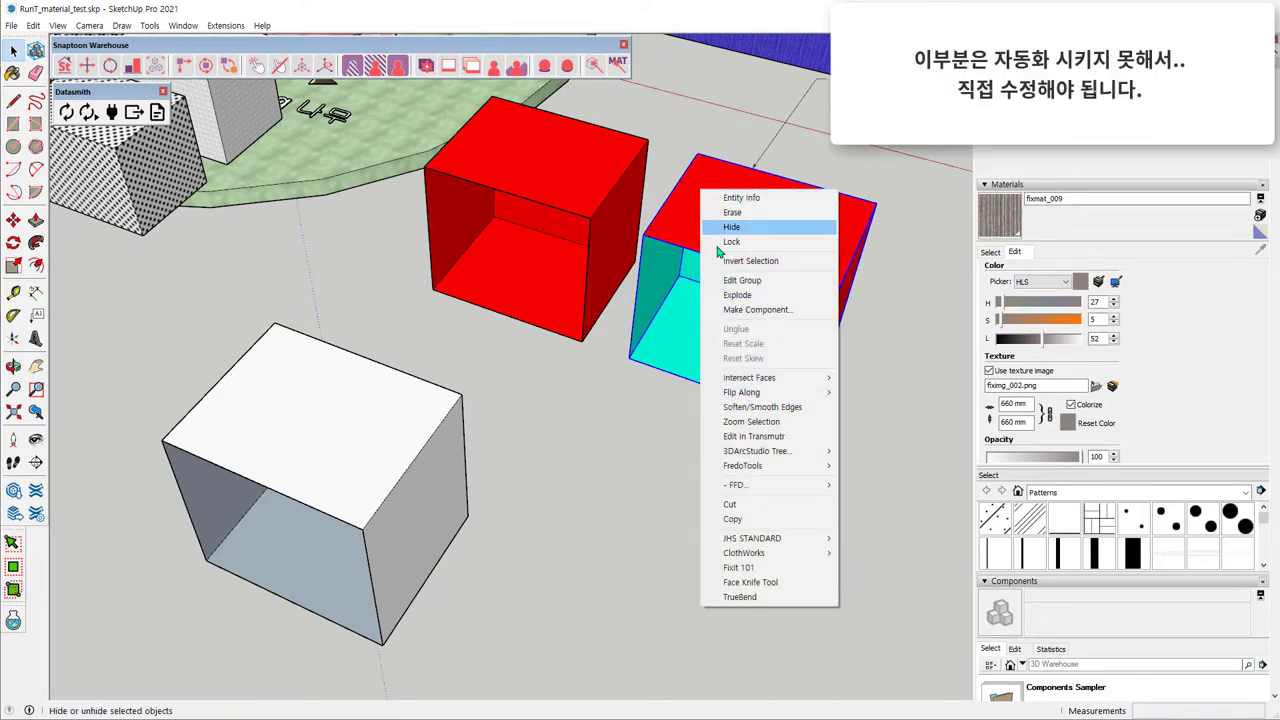
pyautogui.click(731, 295)
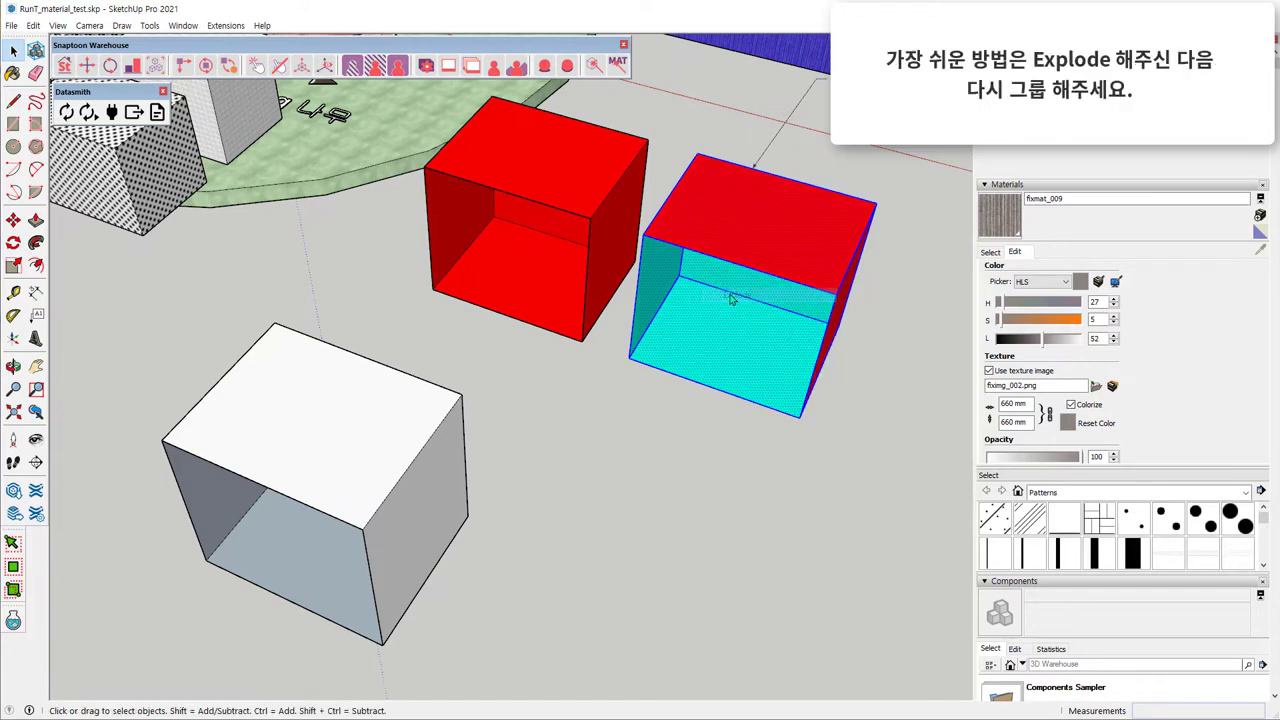
pyautogui.rightClick(710, 202)
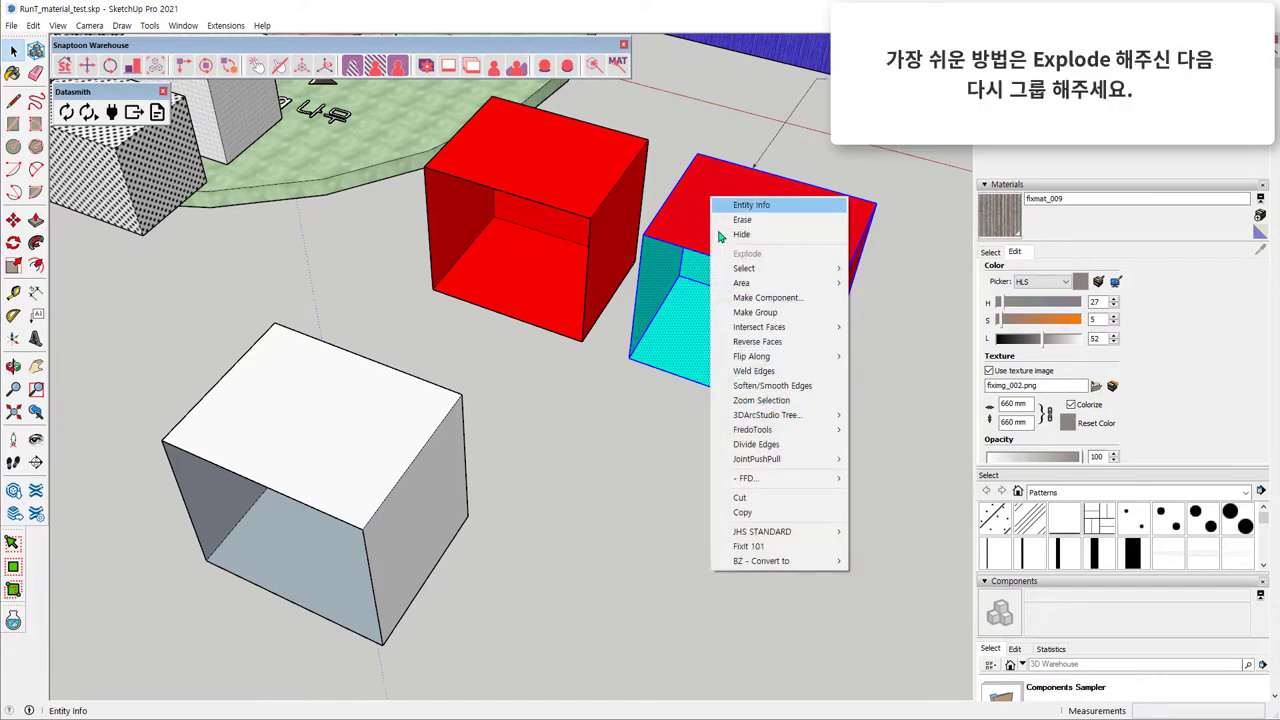
pyautogui.click(735, 314)
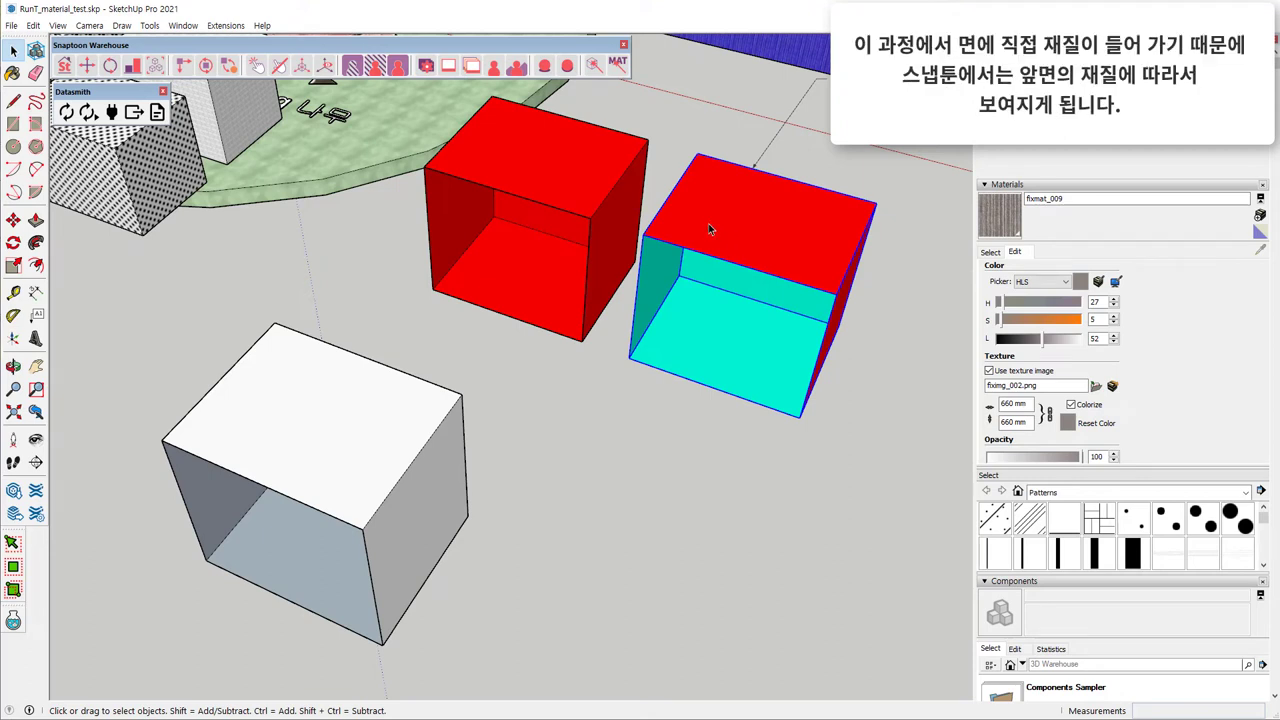
# - Inside the regrouped box, sample the red top (fixmat_022) and cyan inner faces (fixmat_023)
pyautogui.click(569, 181)
pyautogui.doubleClick(769, 238)
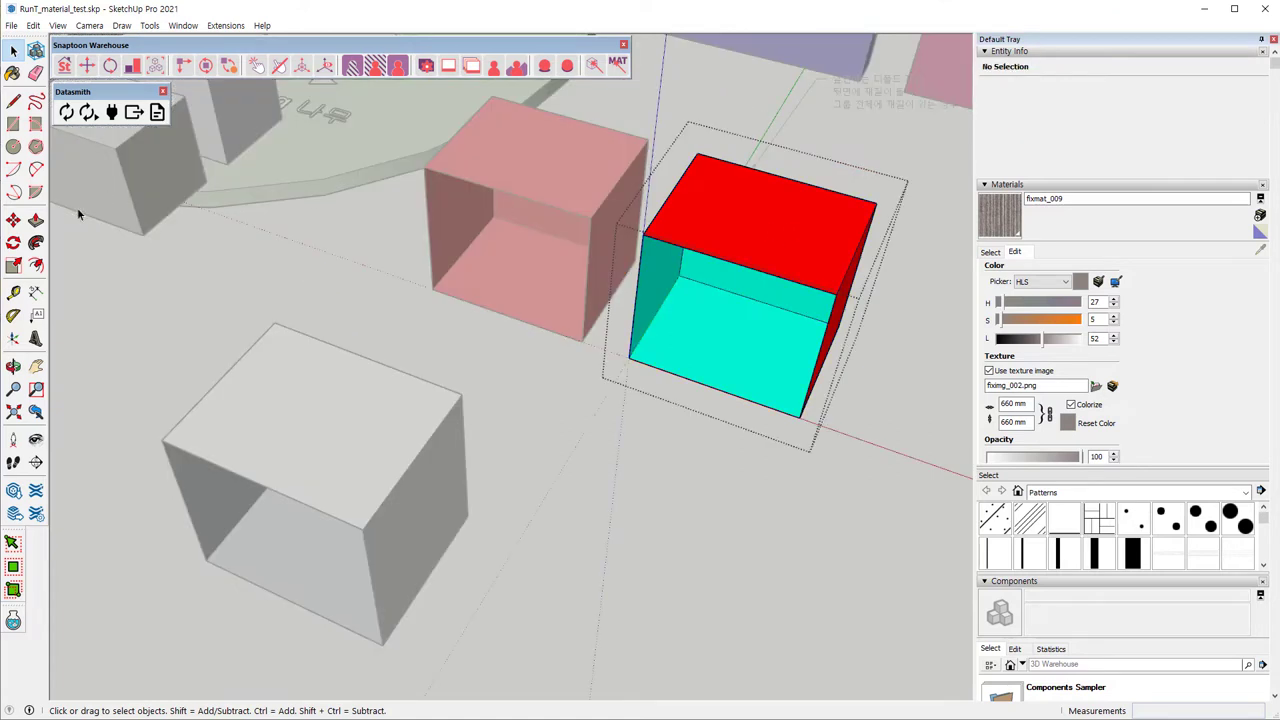
pyautogui.click(12, 73)
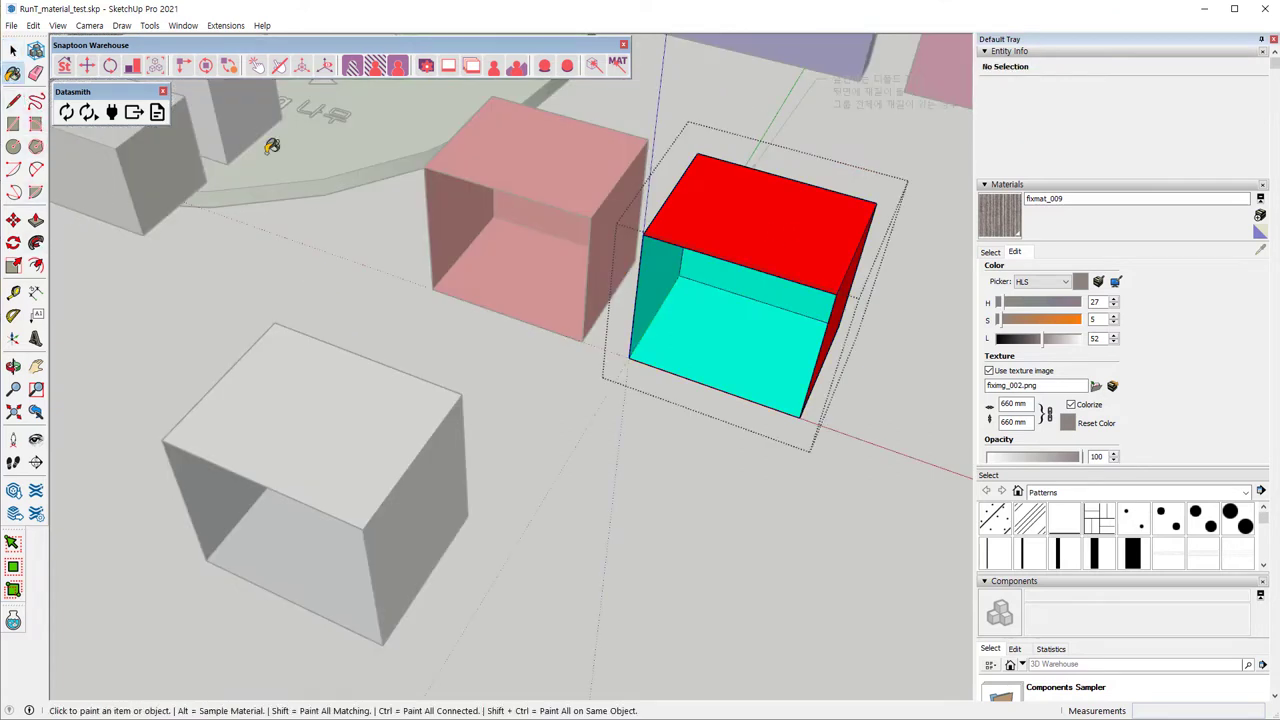
pyautogui.keyDown('alt'); pyautogui.click(785, 210); pyautogui.keyUp('alt')
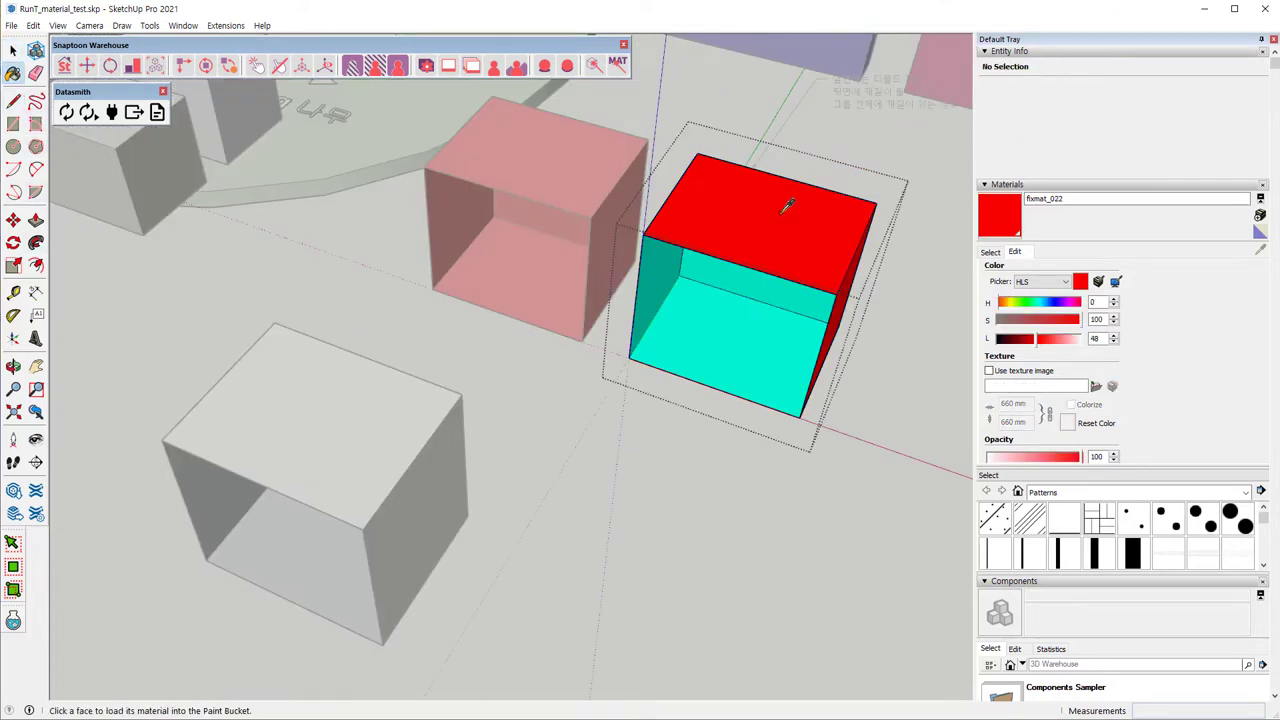
pyautogui.keyDown('alt'); pyautogui.click(724, 335); pyautogui.keyUp('alt')
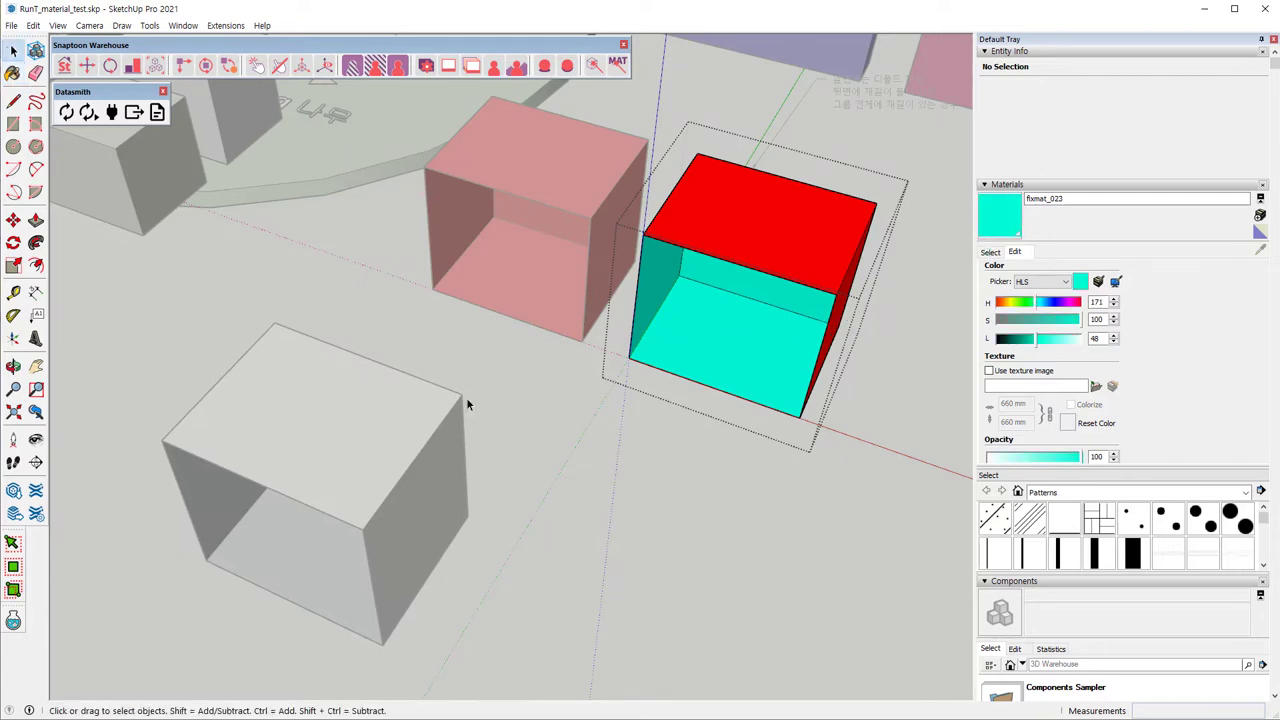
pyautogui.scroll(-2, 630, 497)
pyautogui.scroll(-1, 628, 493)
pyautogui.scroll(-2, 626, 490)
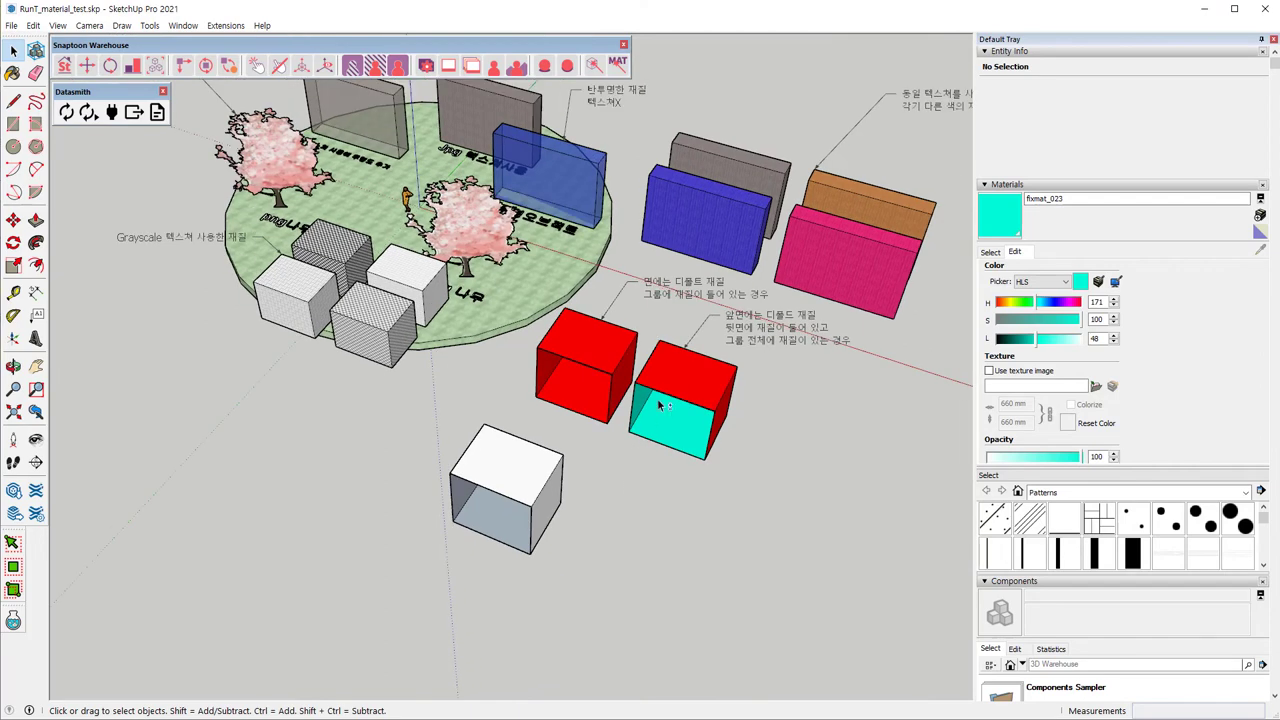
# - Re-export to Datasmith, saving Test00001_Fix.udatasmith as Test00001_Fix_1.udatasmith
pyautogui.scroll(-2, 658, 403)
pyautogui.click(133, 112)
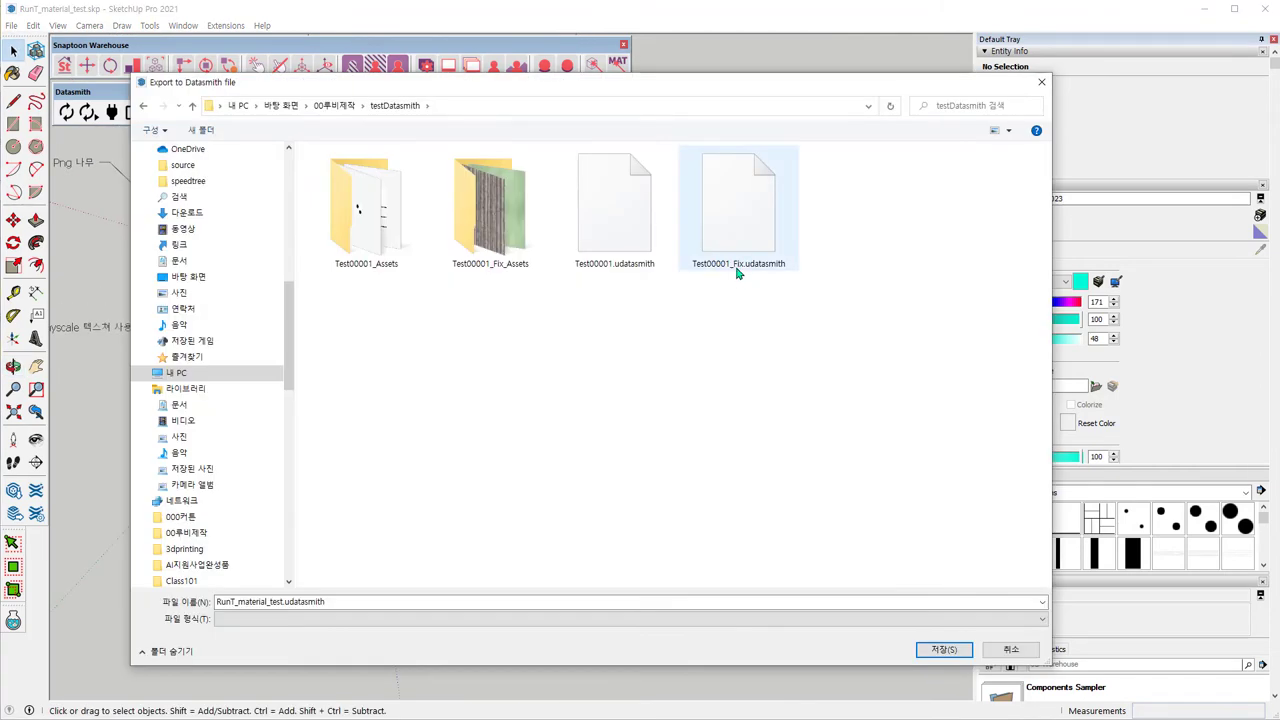
pyautogui.click(736, 272)
pyautogui.click(268, 601)
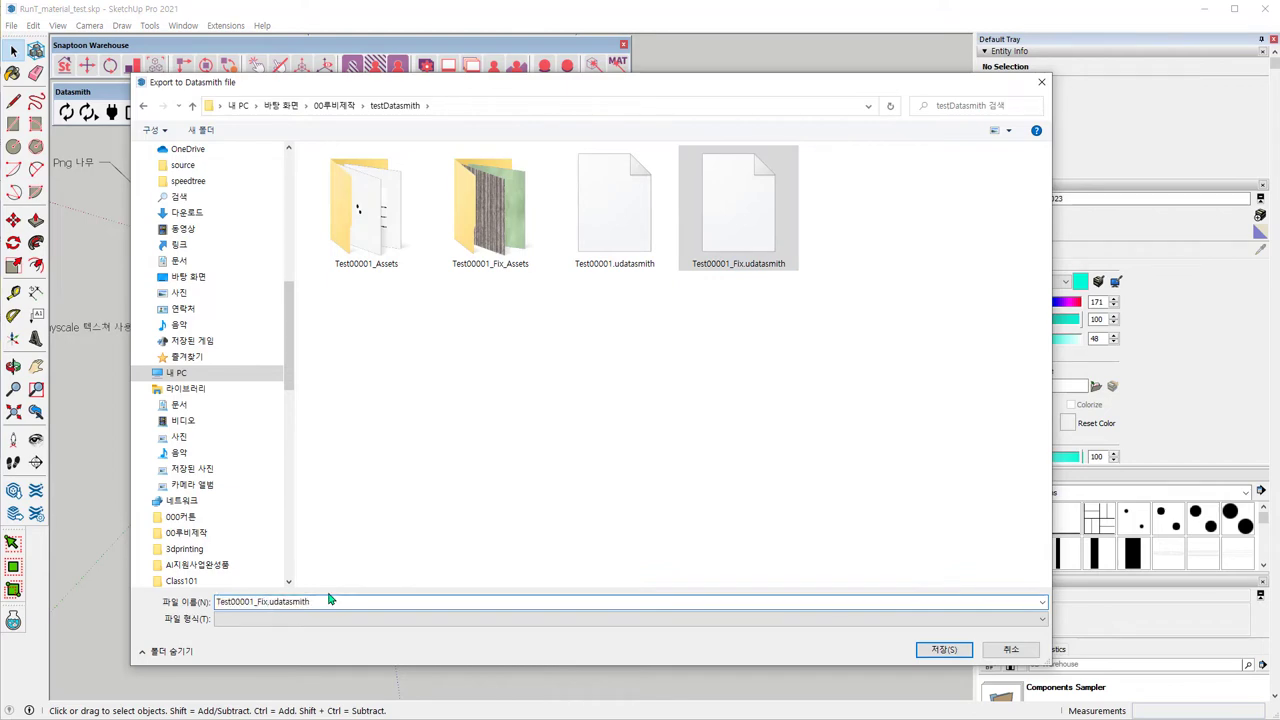
pyautogui.write('_1')
pyautogui.press('Return')
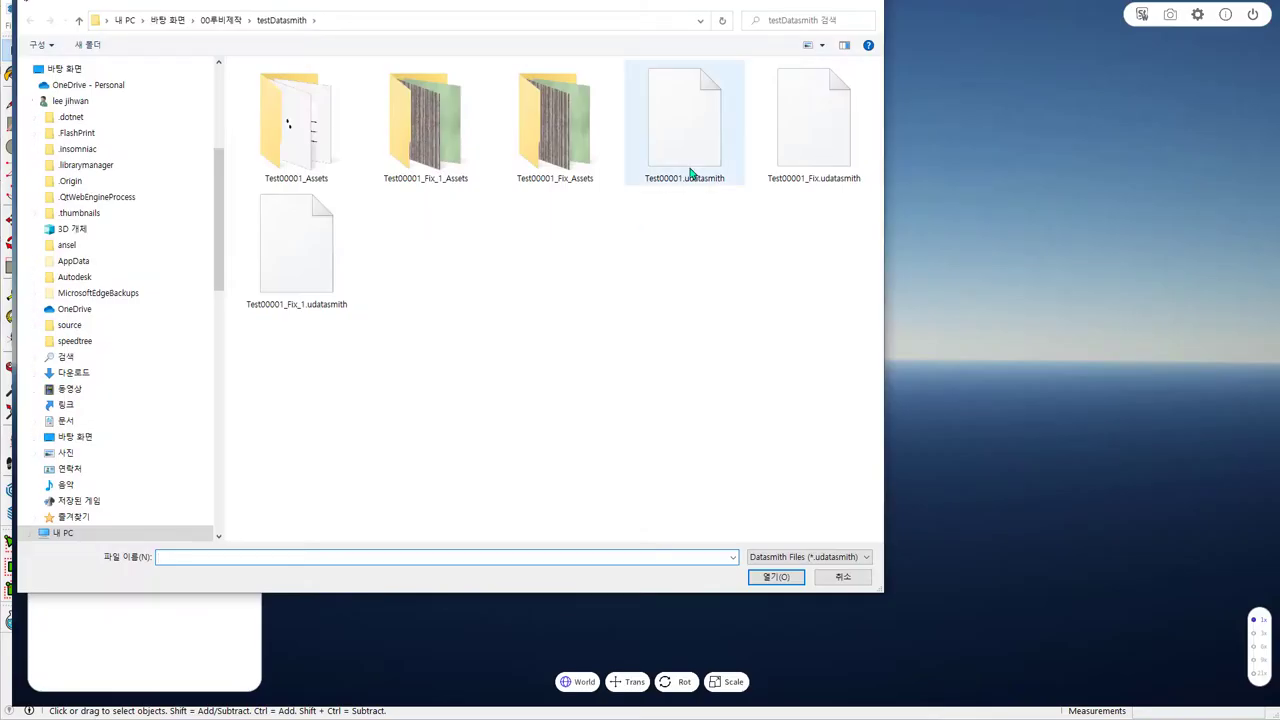
# - Import Test00001_Fix_1.udatasmith and inspect the right red box, now red inside instead of cyan
pyautogui.click(296, 296)
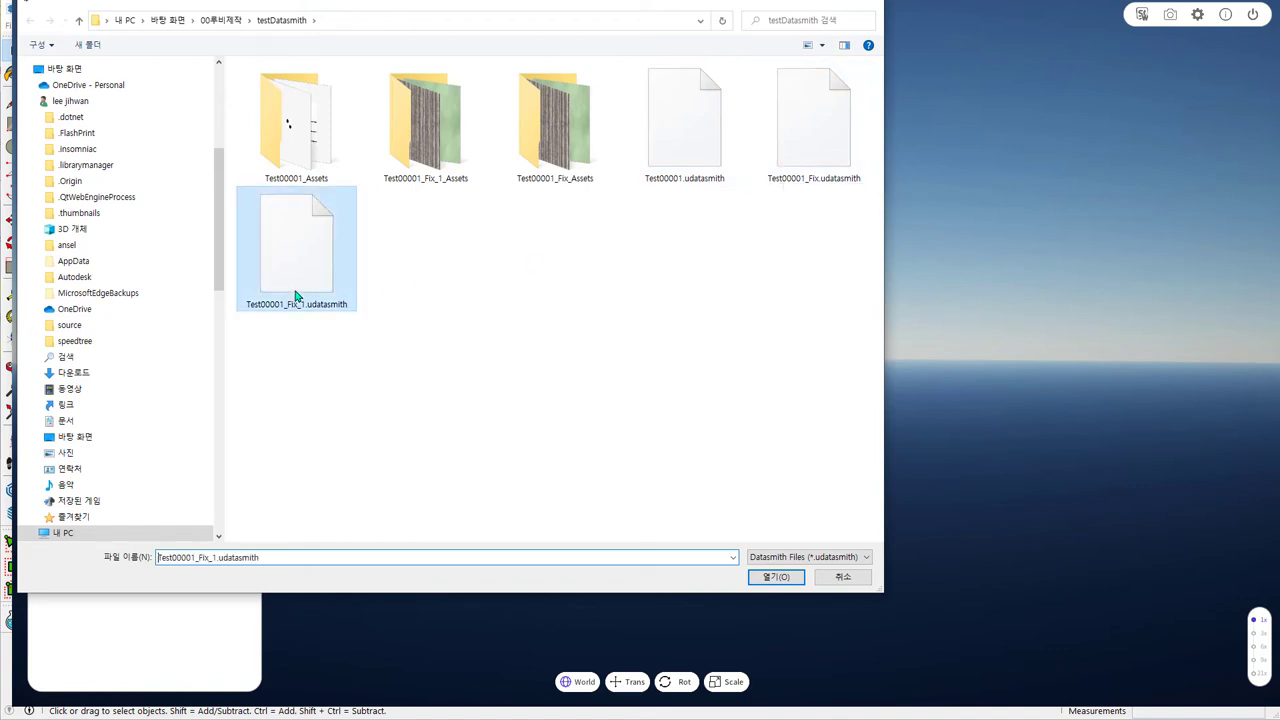
pyautogui.click(776, 580)
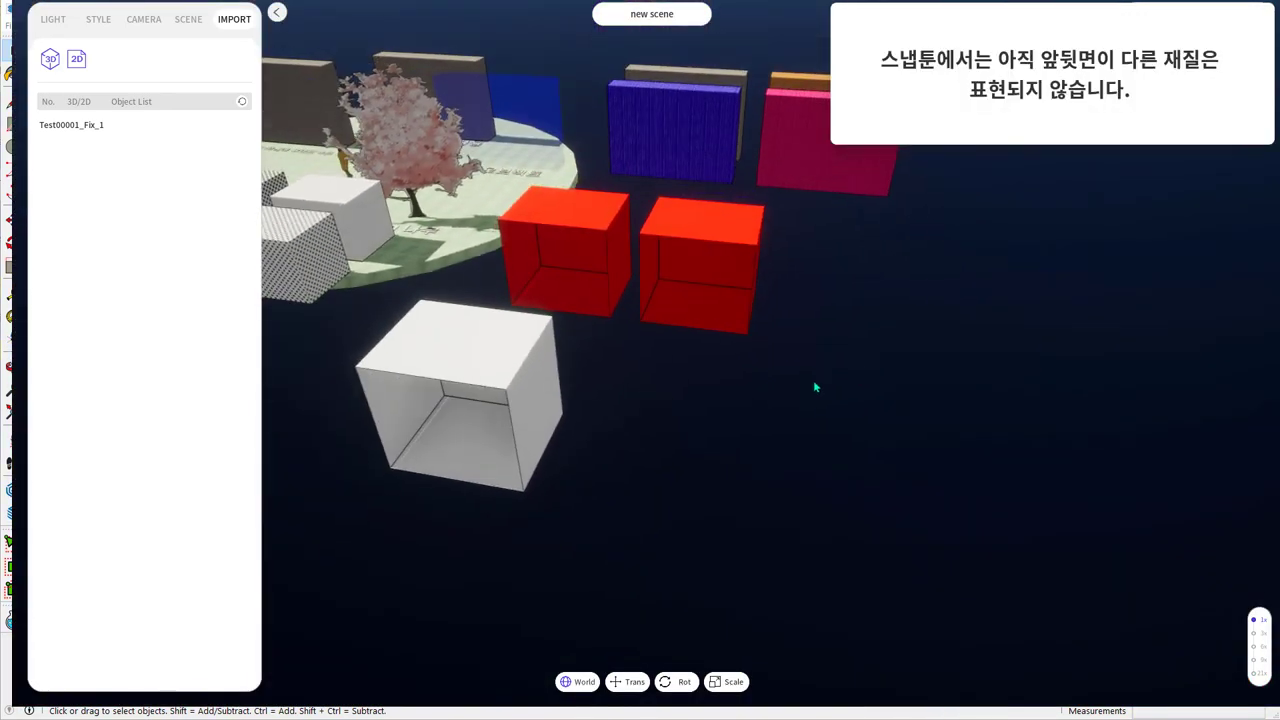
pyautogui.moveTo(450, 420); pyautogui.dragTo(862, 313, button='middle')
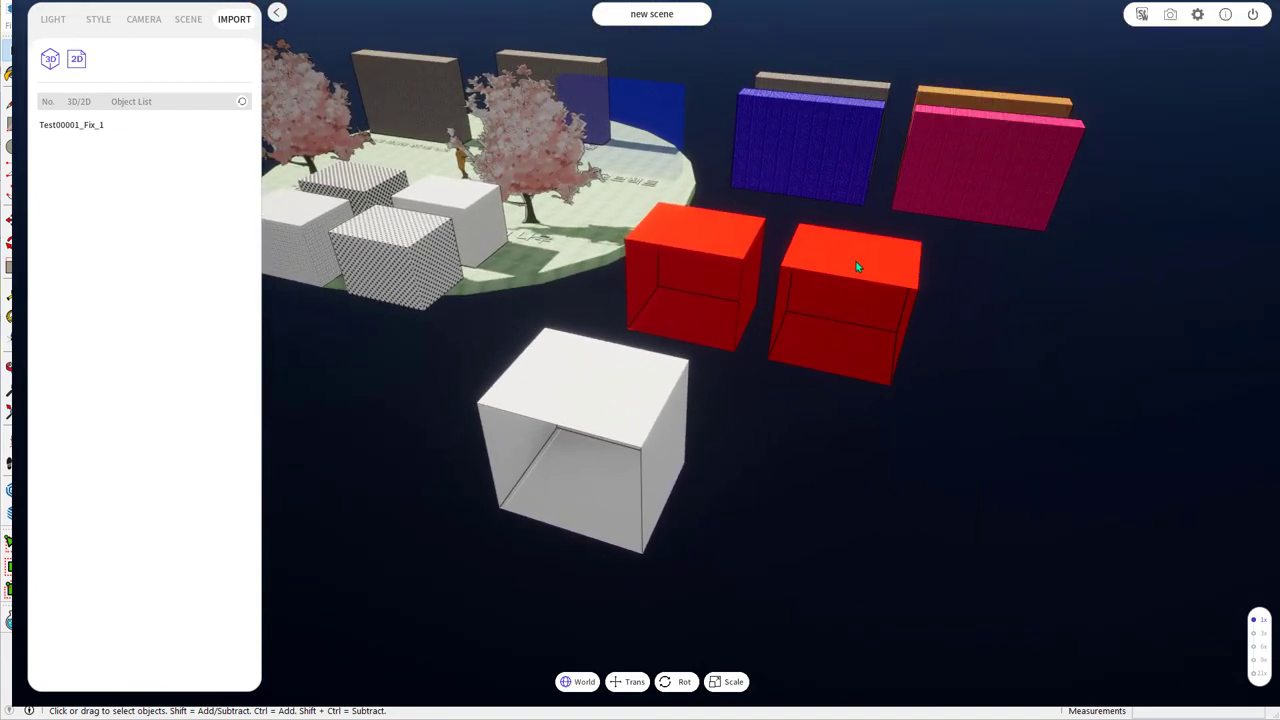
pyautogui.click(858, 261)
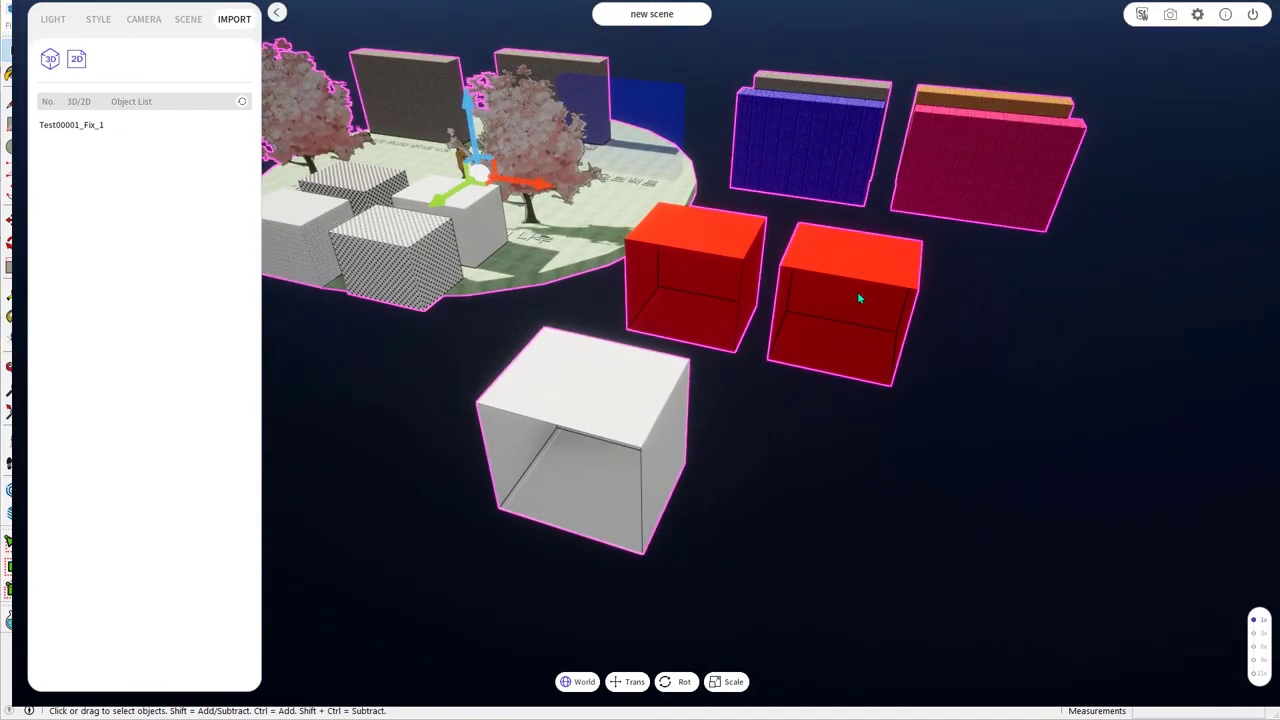
pyautogui.click(940, 513)
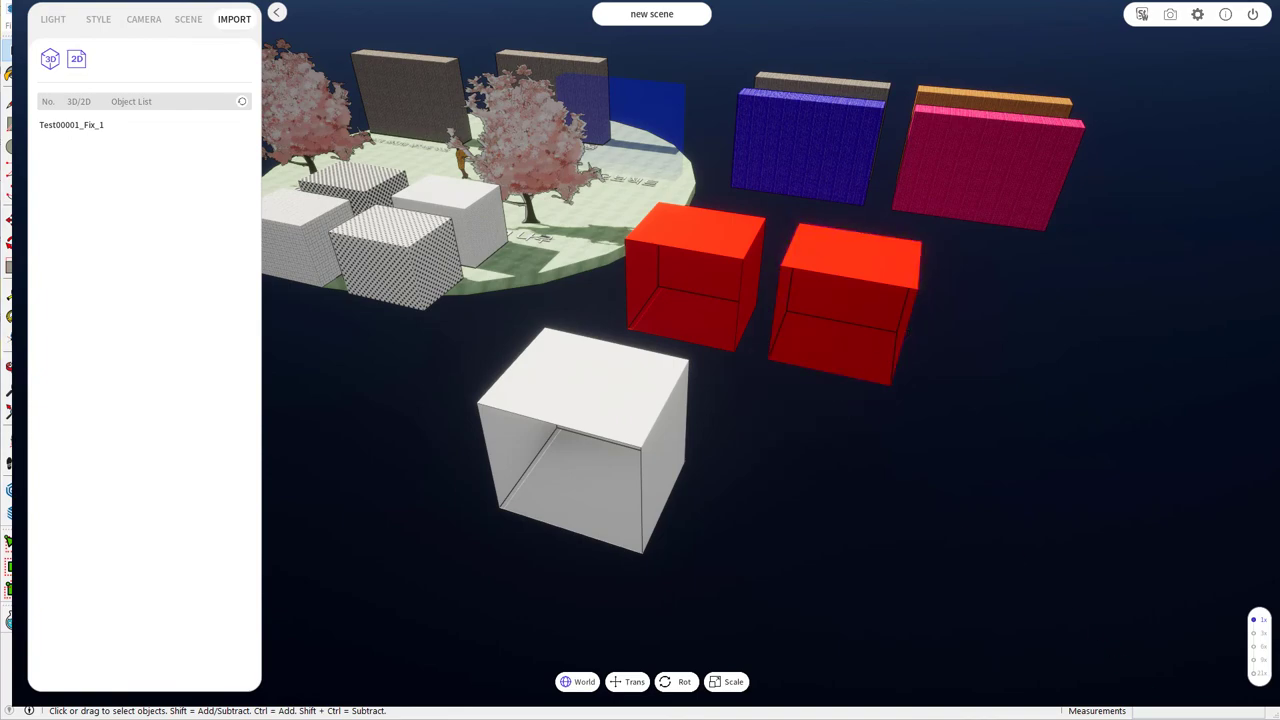